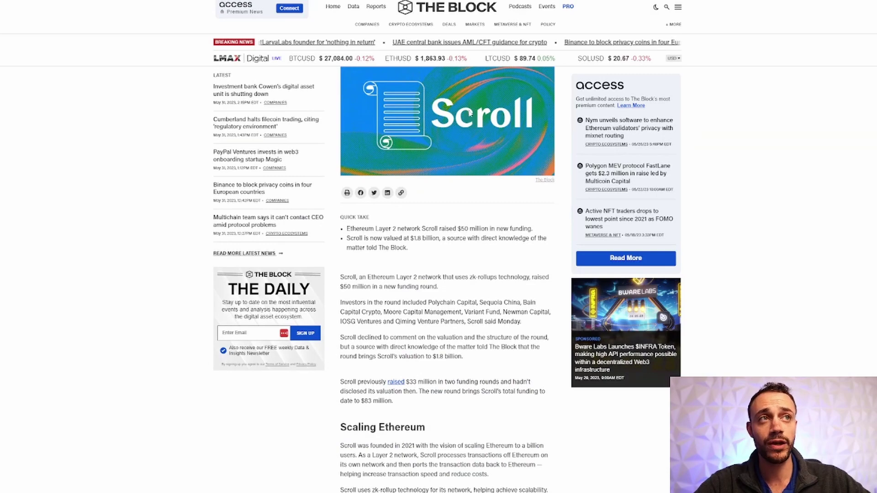
- Highlight the $50 million and $83 million funding figures in The Block's Scroll article
scroll(486, 70, up, 3)
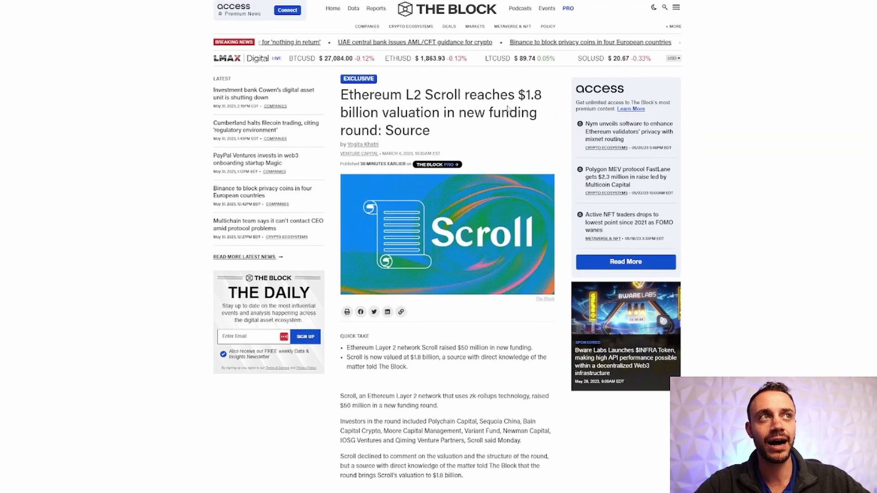
scroll(499, 134, down, 3)
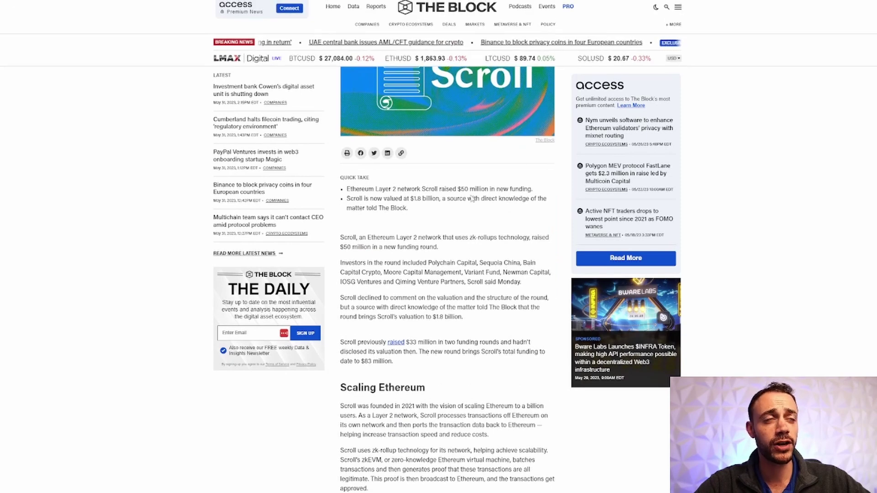
drag(453, 189, 478, 189)
click(460, 299)
scroll(460, 299, down, 2)
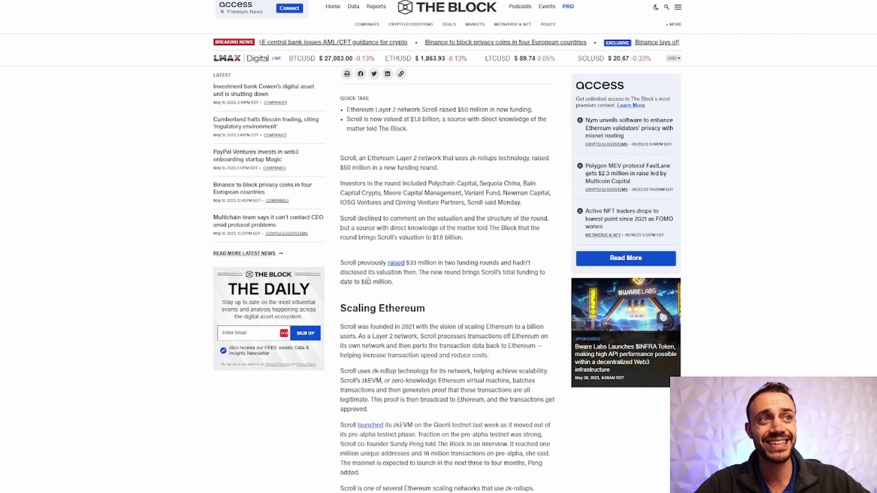
drag(361, 282, 390, 281)
click(393, 282)
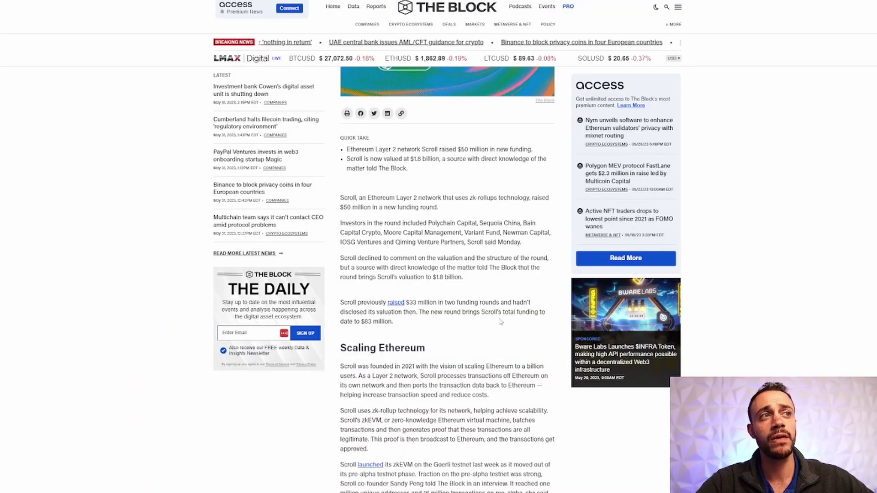
- Highlight the $83 million total funding figure again, then clear the highlight
drag(350, 322, 393, 323)
scroll(393, 322, up, 5)
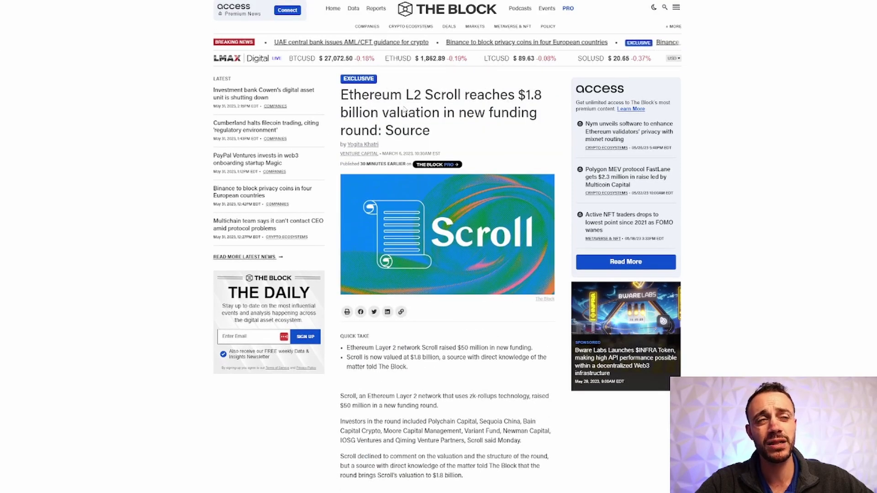
scroll(174, 233, down, 4)
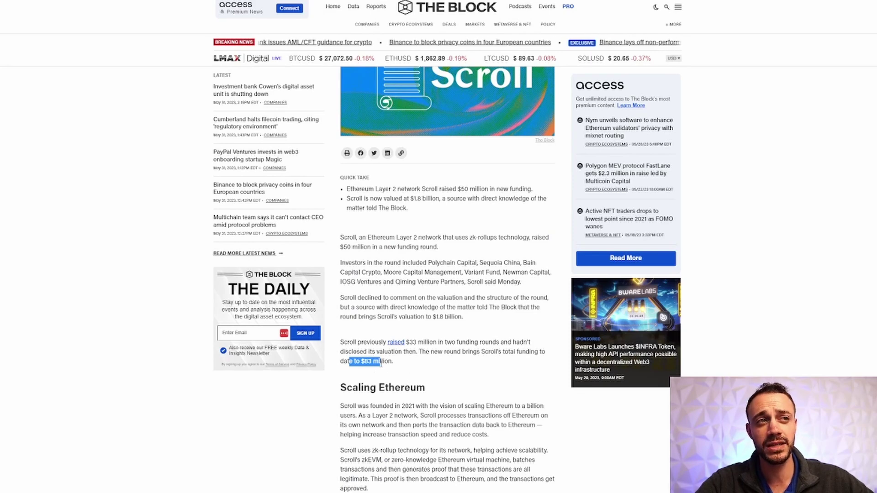
click(381, 365)
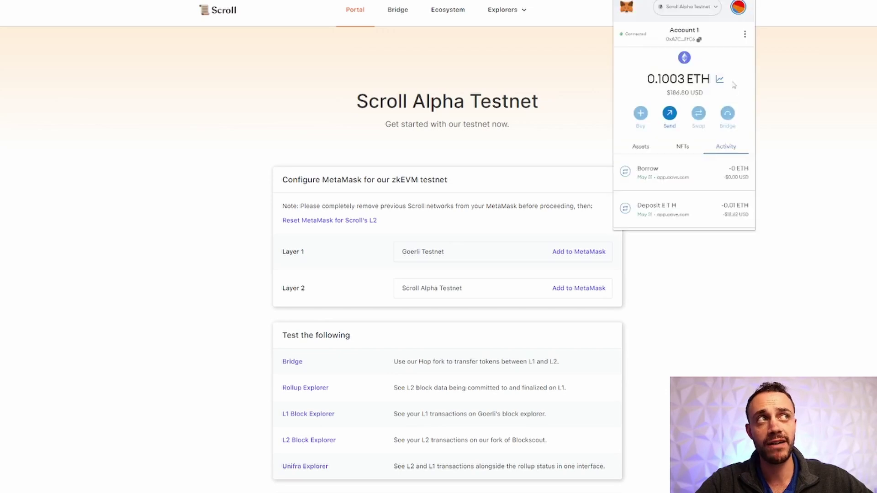
- Review the wallet's assets, decline switching to Goerli, and add Scroll Alpha Testnet to MetaMask
click(636, 146)
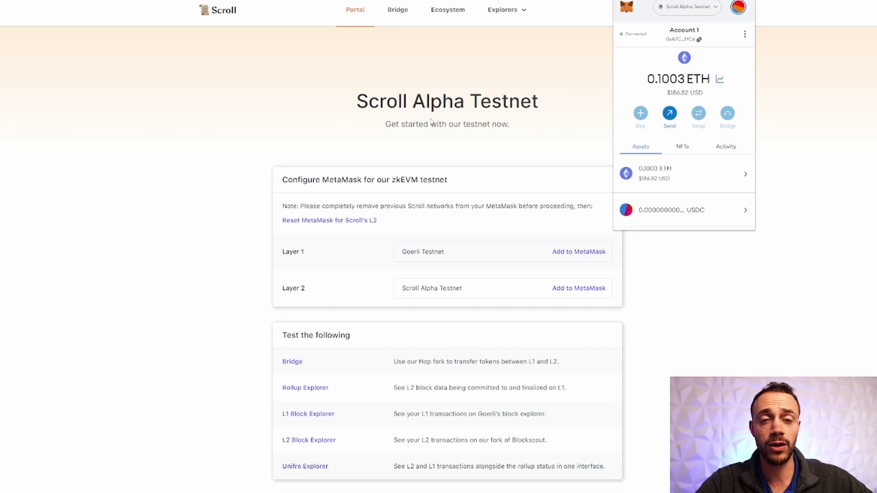
click(431, 121)
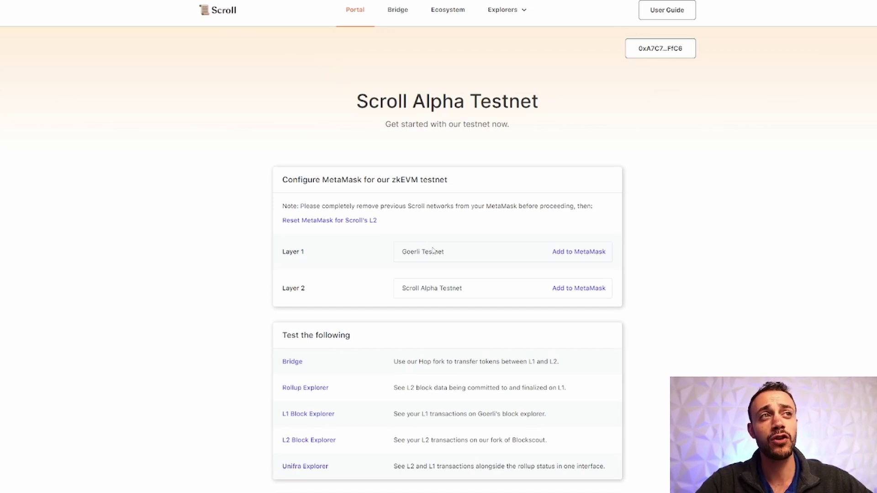
click(565, 257)
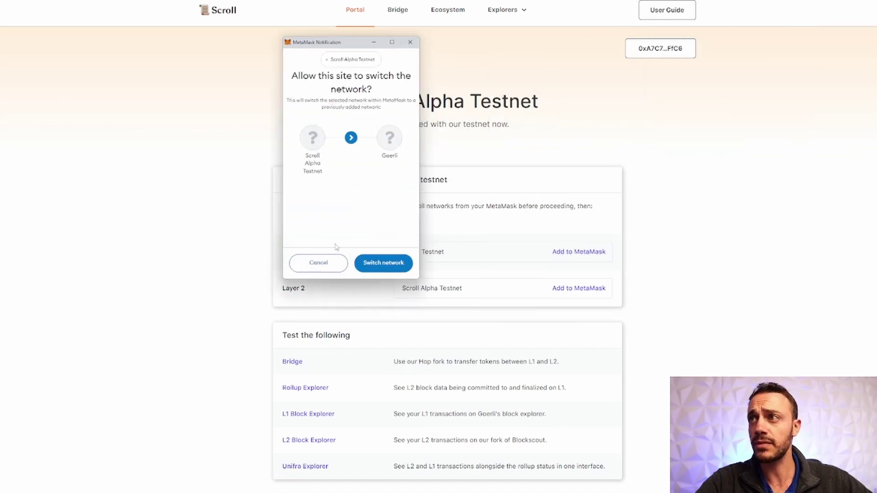
click(339, 267)
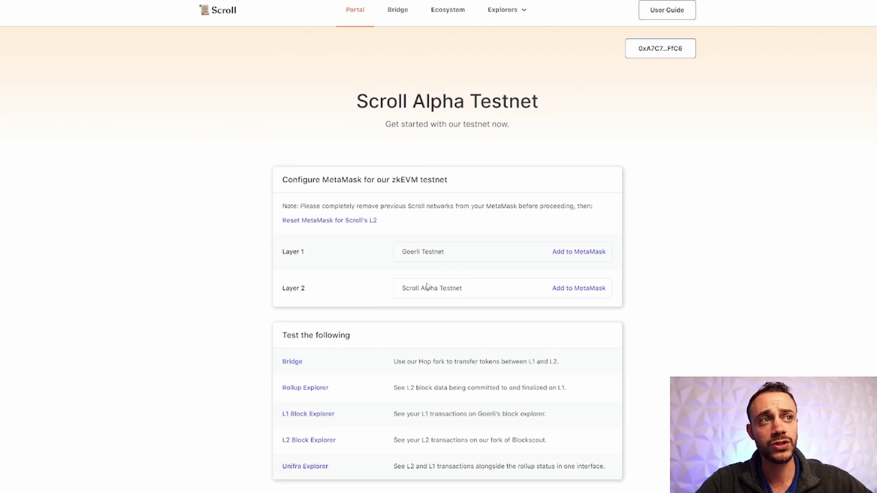
click(557, 292)
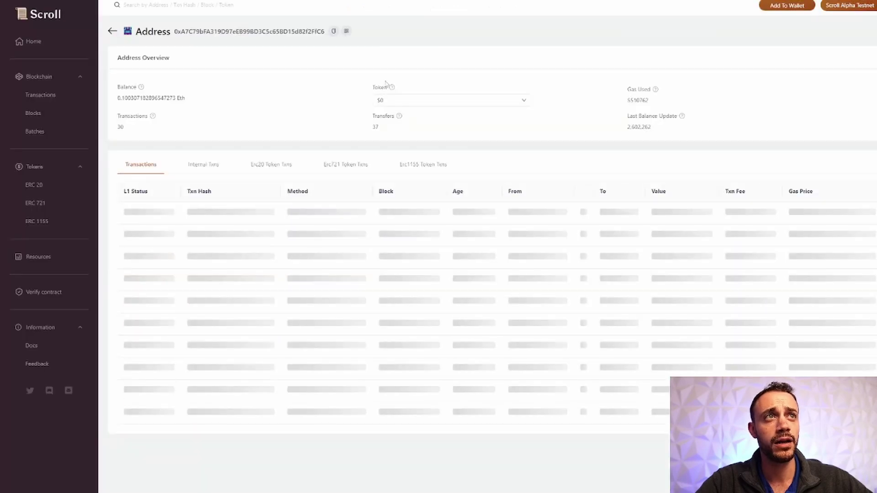
- Scroll through the wallet address's Transactions table in the Scroll Blockscout explorer
scroll(379, 117, down, 3)
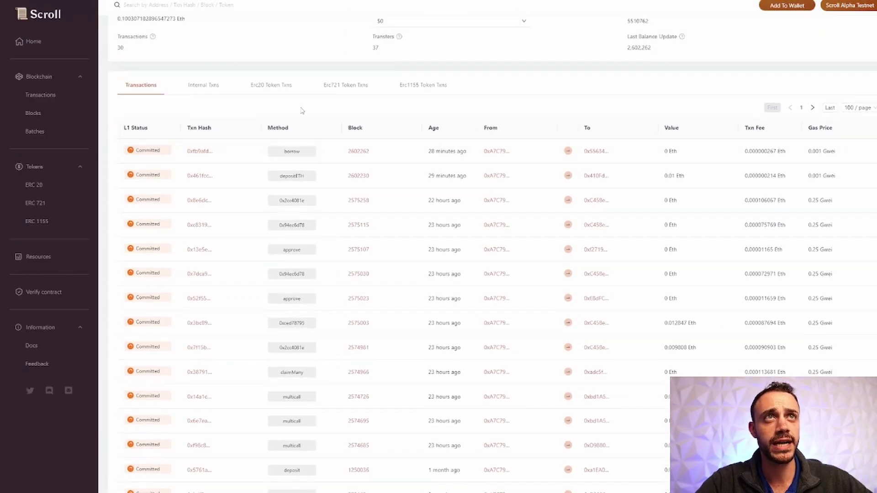
scroll(303, 112, up, 1)
scroll(299, 108, down, 1)
scroll(300, 108, up, 1)
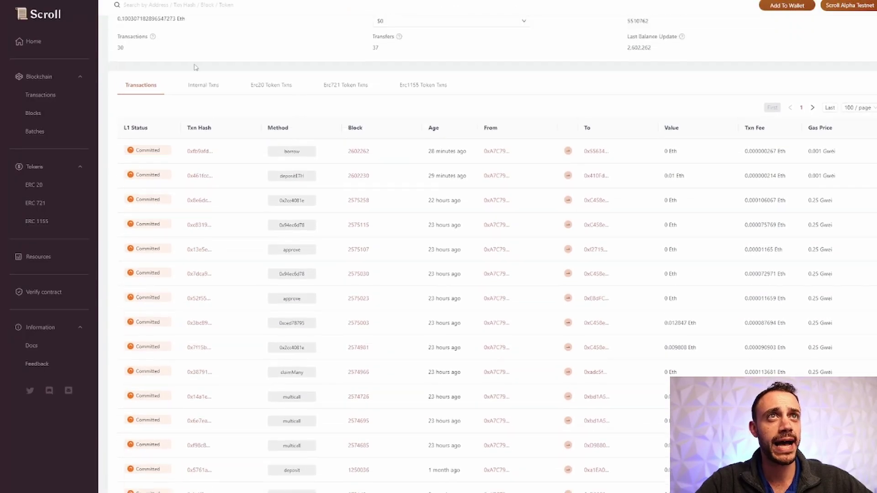
scroll(260, 143, down, 8)
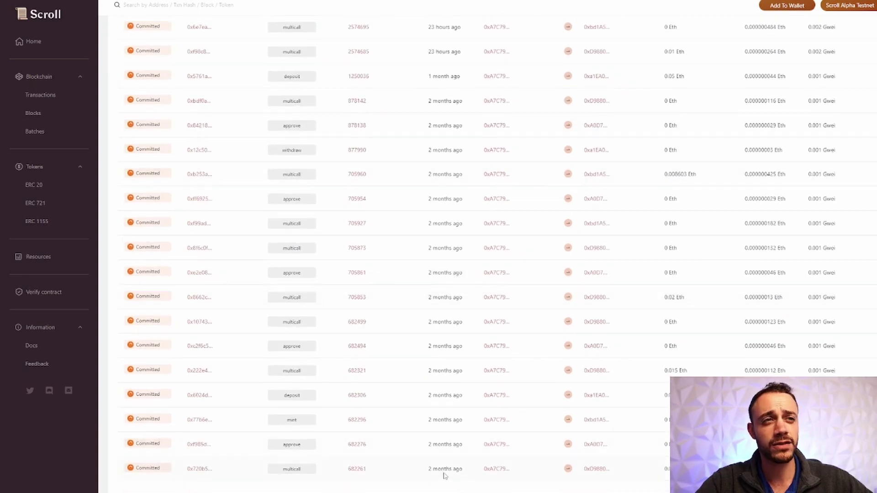
mouse_move(448, 470)
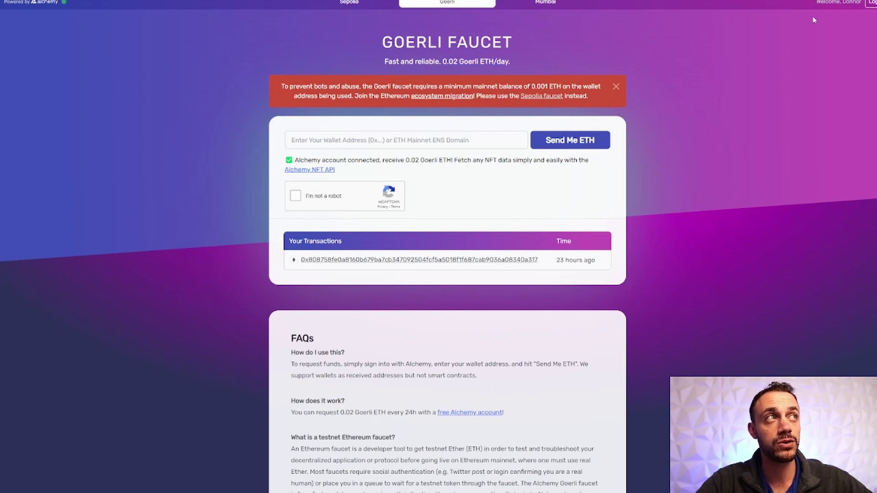
- Copy the wallet's account address from MetaMask into the faucet's address field
click(749, 1)
click(684, 45)
click(320, 140)
text(0xA7C79bFA319D97eEB99BD3C5c65BD15d82f2FfC6)
- Pass the reCAPTCHA and request Goerli ETH twice, dismissing the 403 error each time
click(296, 196)
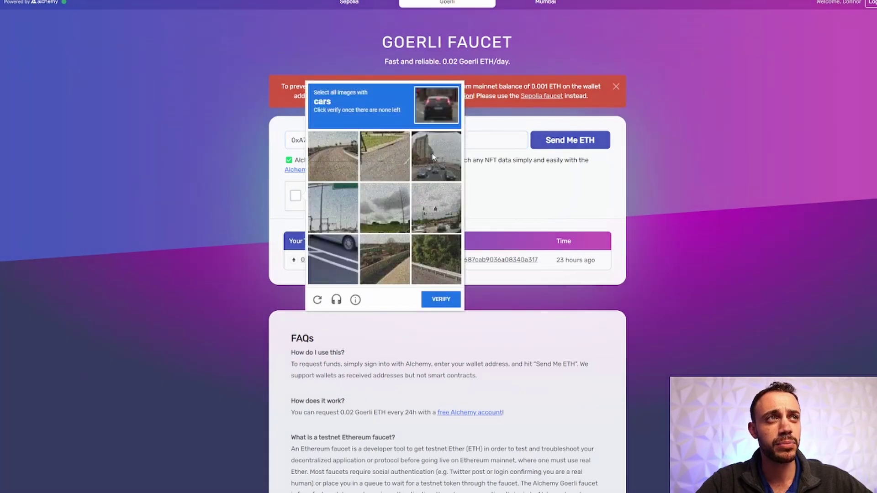
click(436, 158)
click(440, 300)
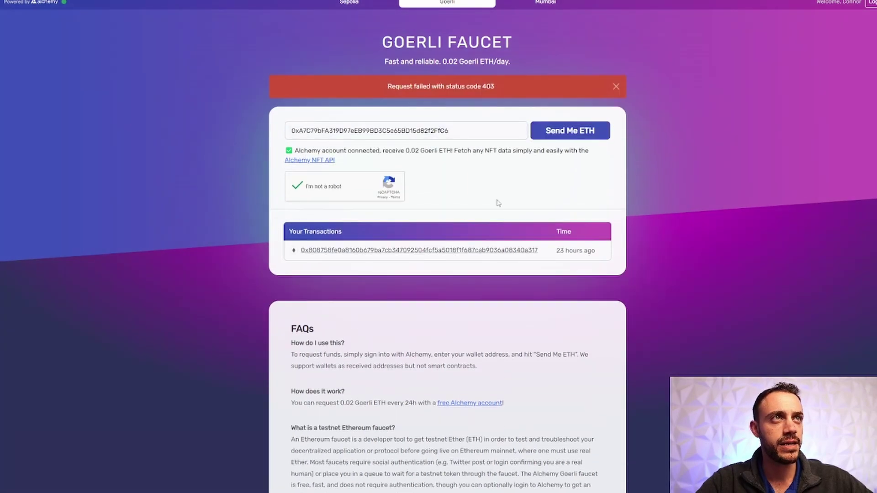
click(616, 87)
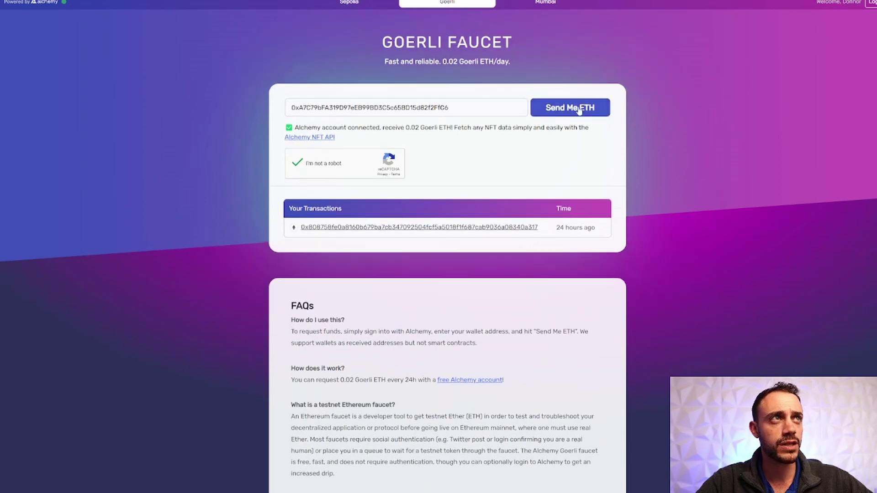
click(579, 109)
click(616, 86)
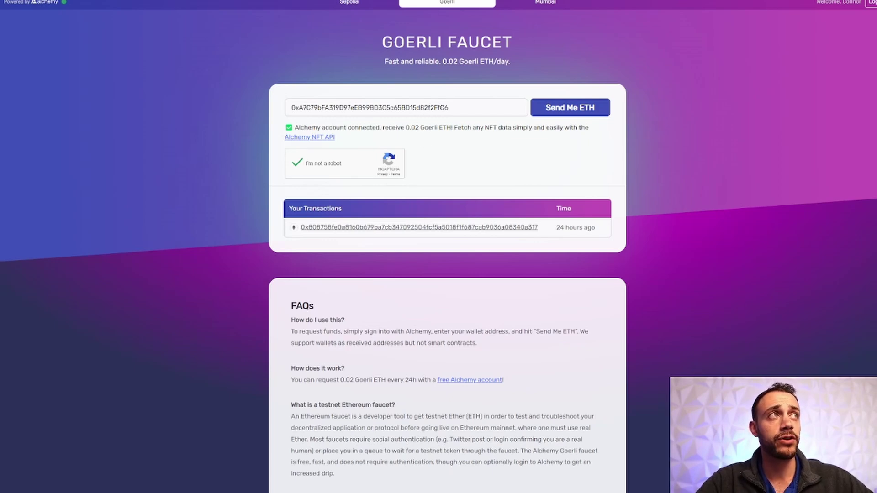
- Switch MetaMask to the Goerli test network, showing a 0.2089 GoerliETH balance
click(749, 1)
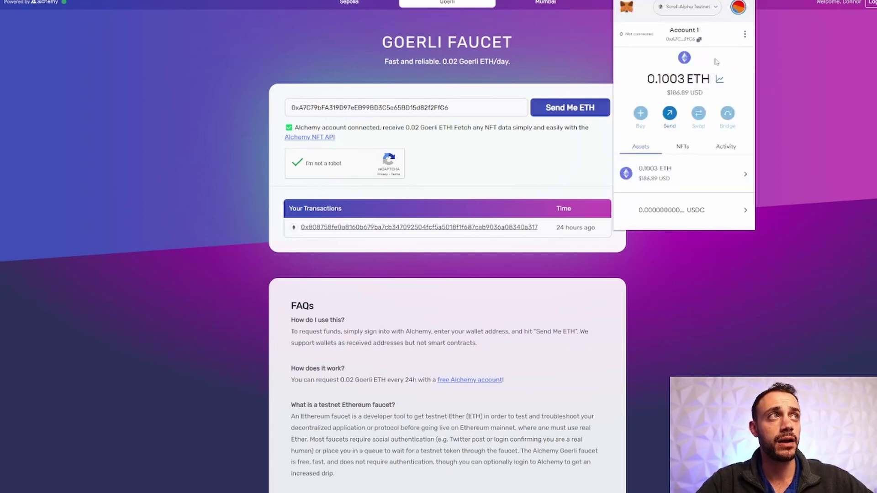
click(710, 9)
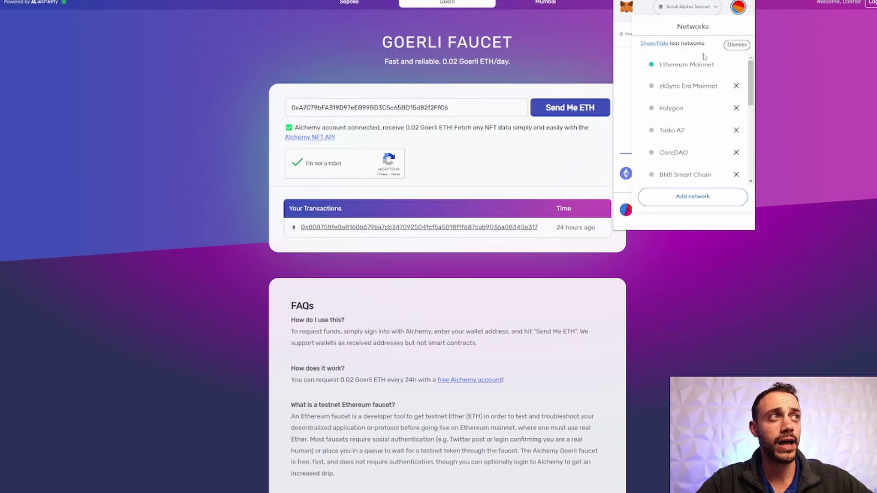
scroll(706, 114, down, 5)
click(706, 130)
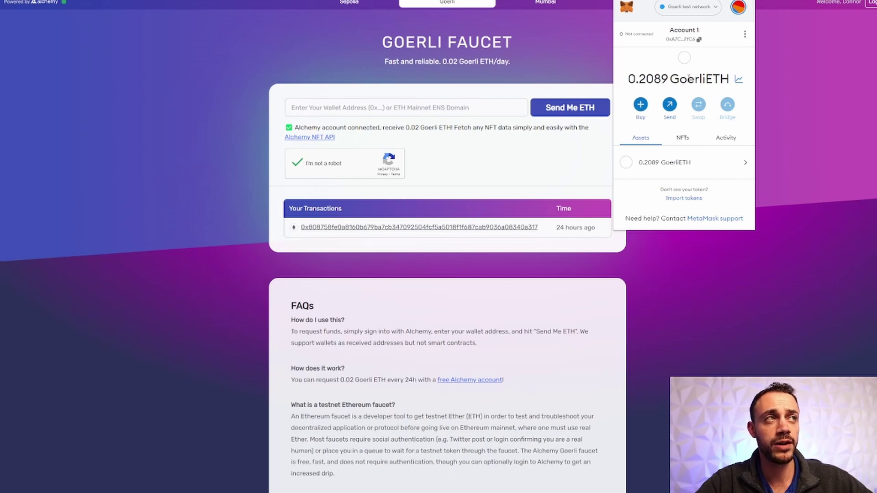
click(544, 63)
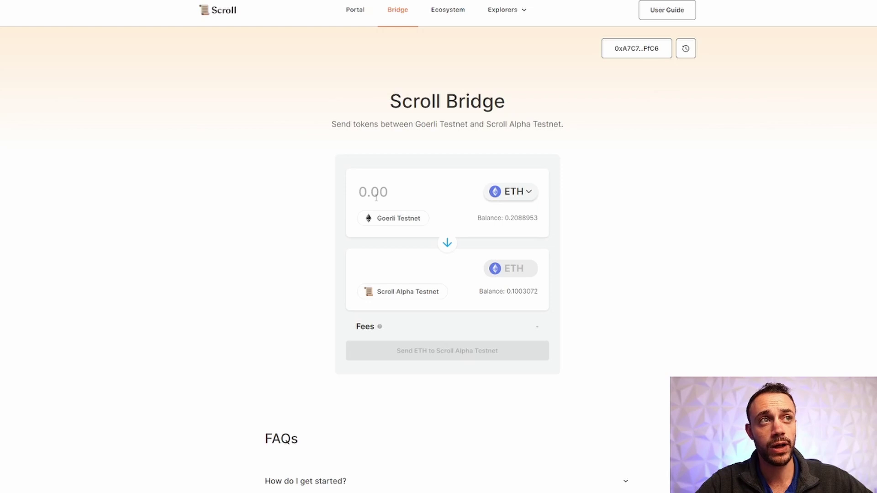
- Bridge 0.02 ETH from Goerli to Scroll Alpha Testnet and approve it in MetaMask
text(0.02)
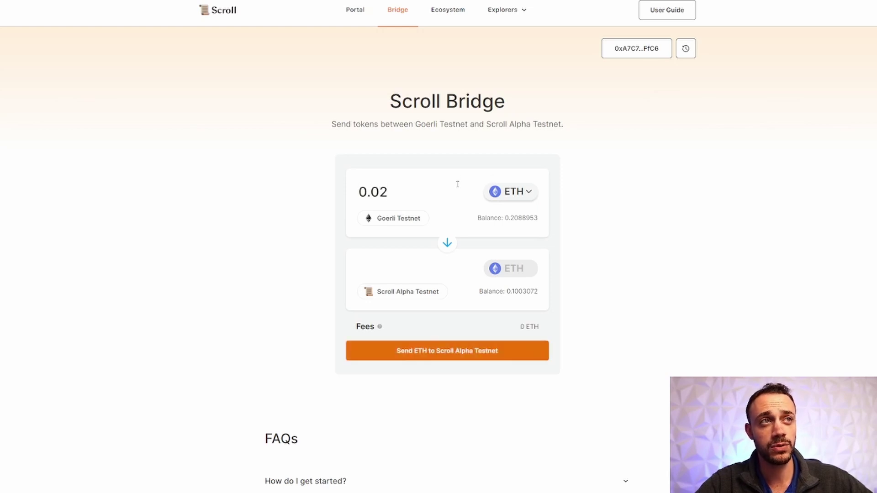
click(411, 351)
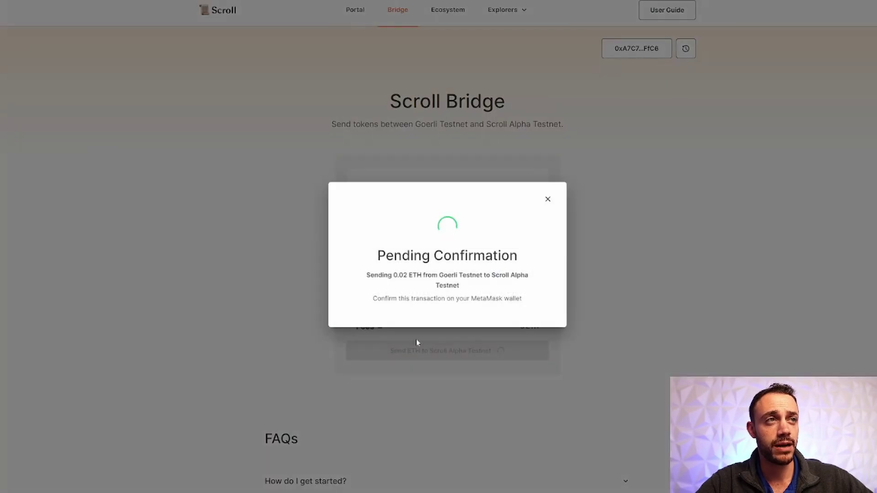
click(548, 199)
click(380, 188)
text(0.02)
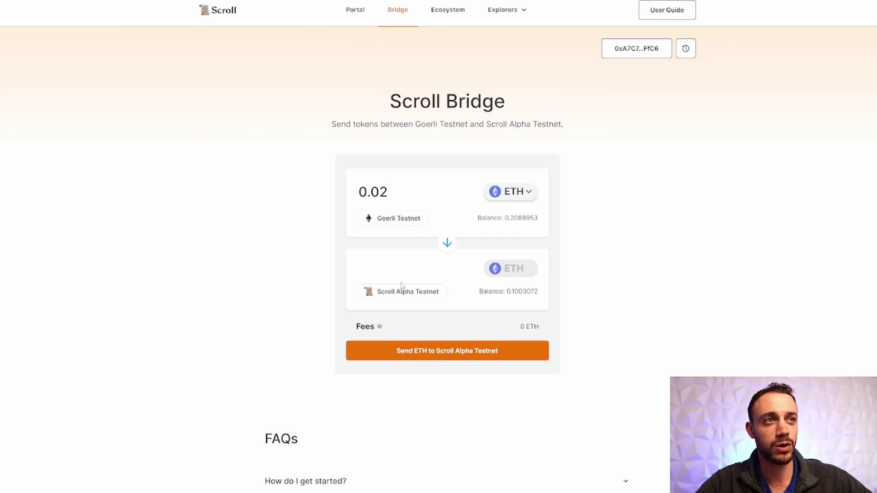
click(437, 350)
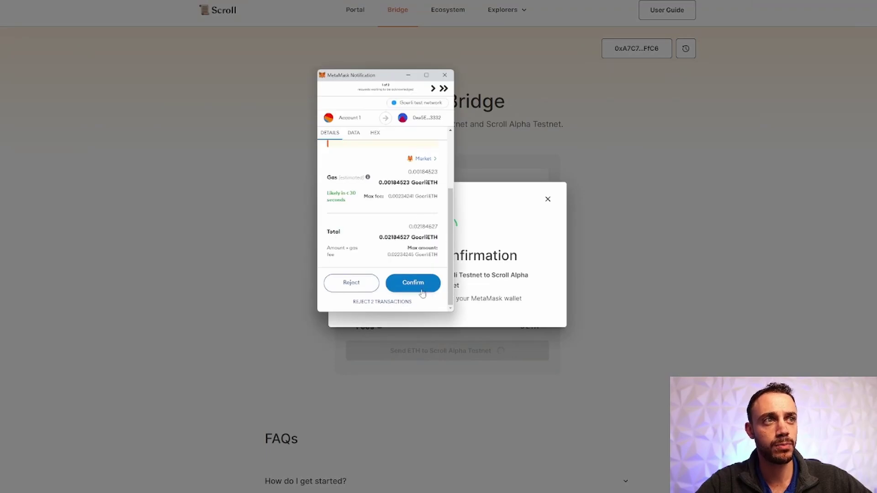
click(422, 289)
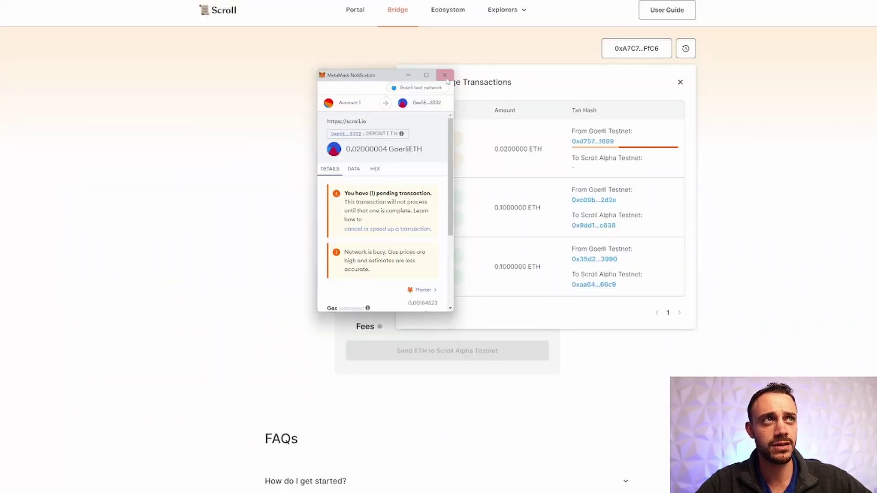
click(445, 75)
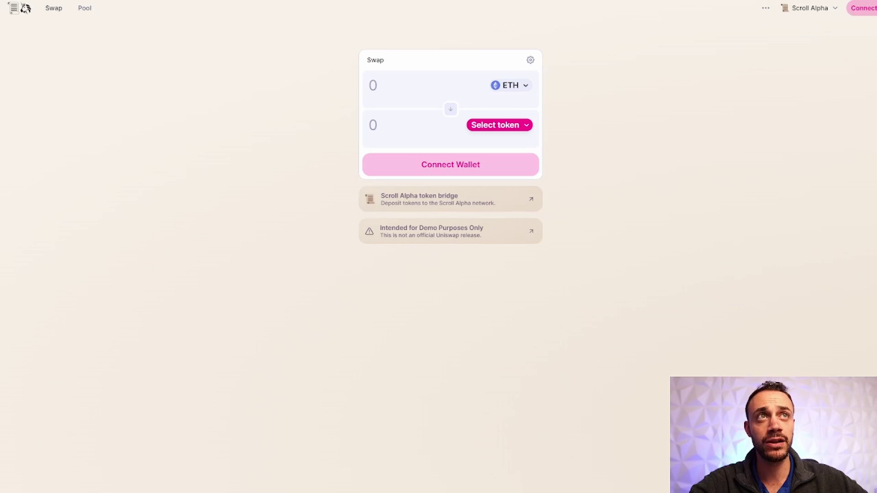
- Connect MetaMask to Uniswap and set up a 0.02 ETH to USDC swap for review
click(439, 166)
click(439, 214)
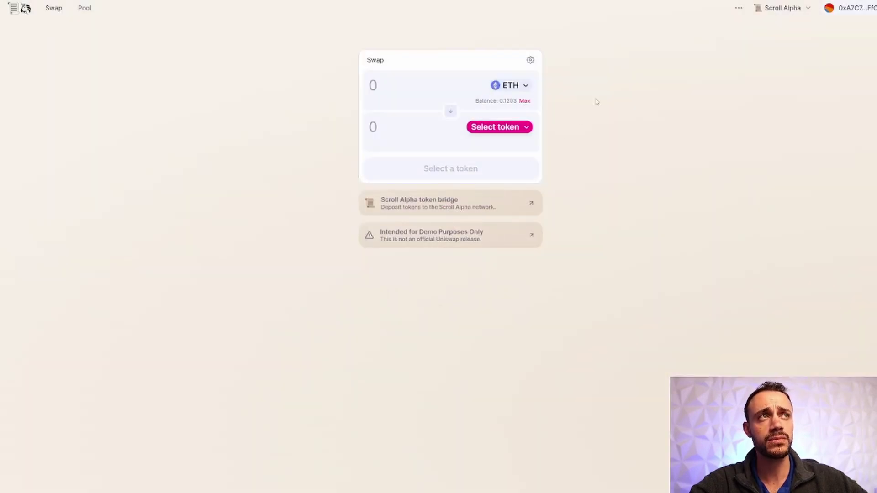
click(450, 112)
click(450, 112)
click(508, 127)
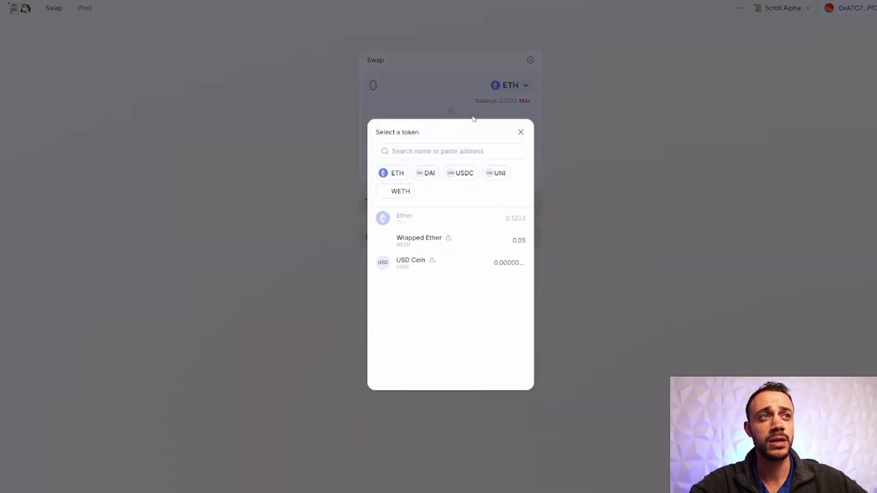
click(488, 262)
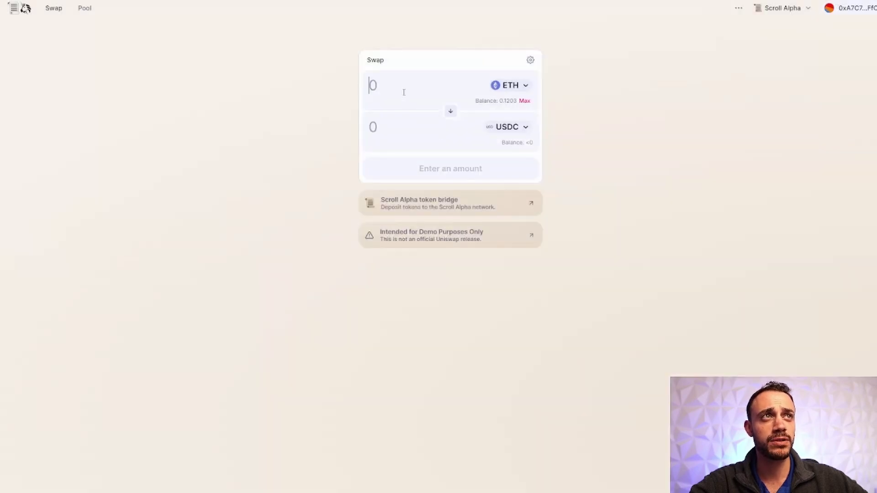
text(0.0)
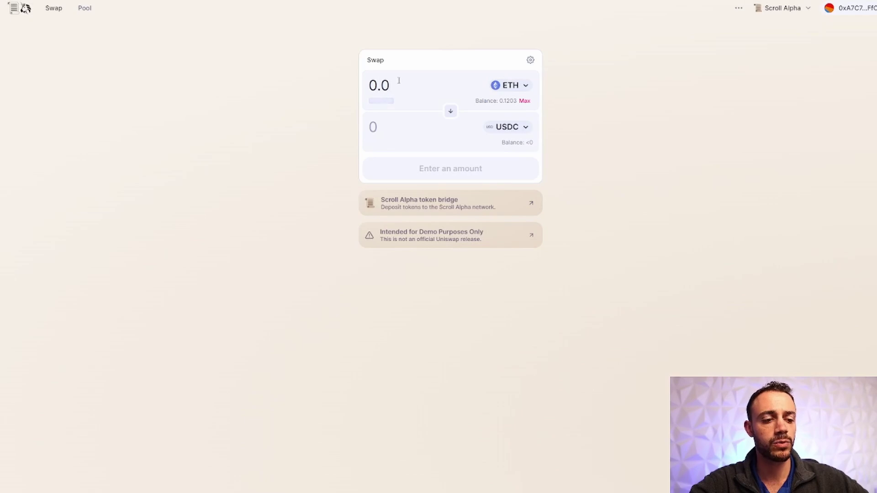
text(2)
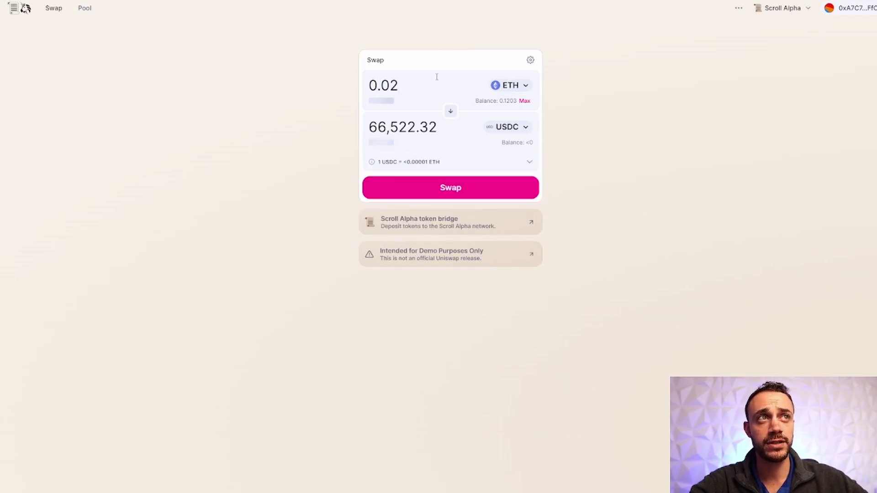
click(466, 193)
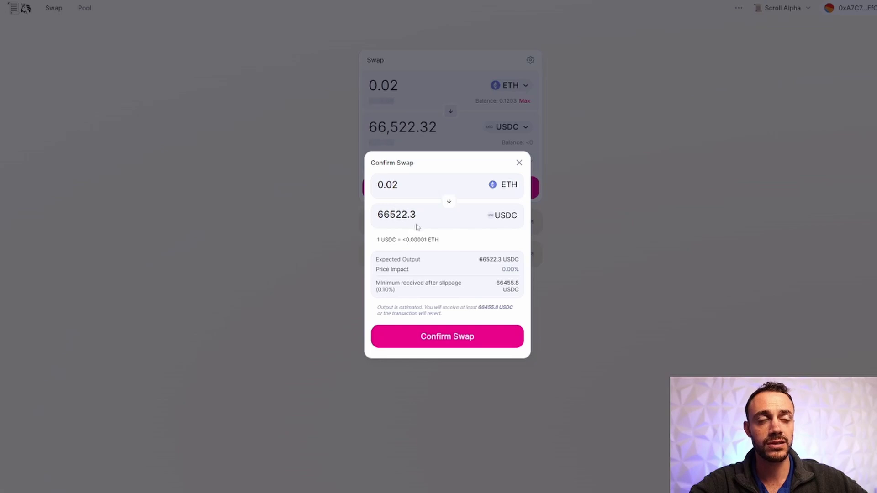
- Confirm the 0.02 ETH to 66,522.3 USDC swap in MetaMask, then make USDC the input token
click(440, 338)
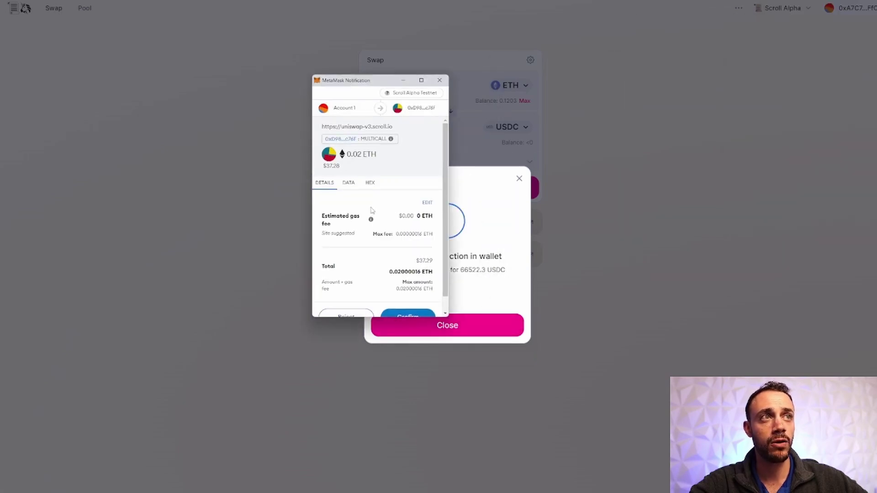
scroll(372, 217, down, 1)
click(411, 306)
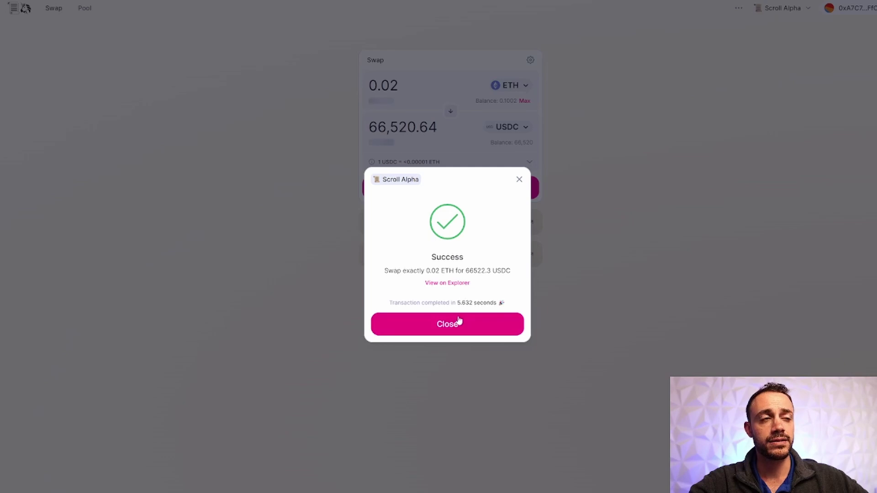
click(457, 322)
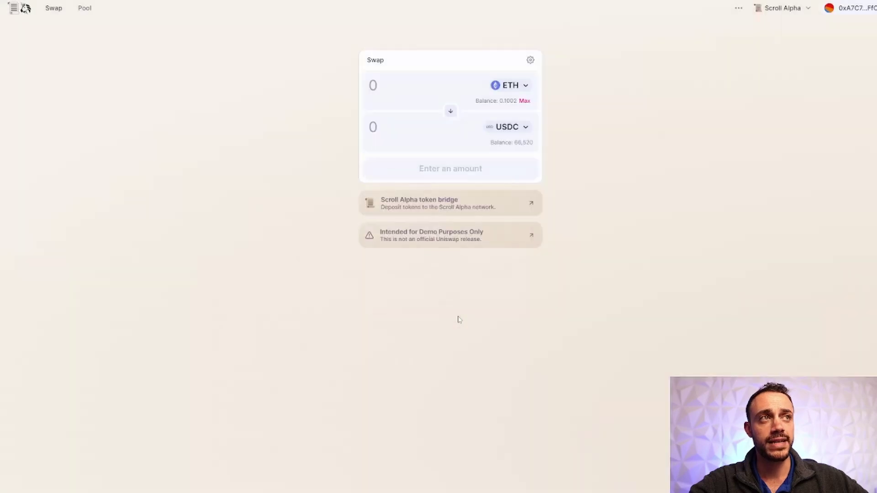
click(451, 111)
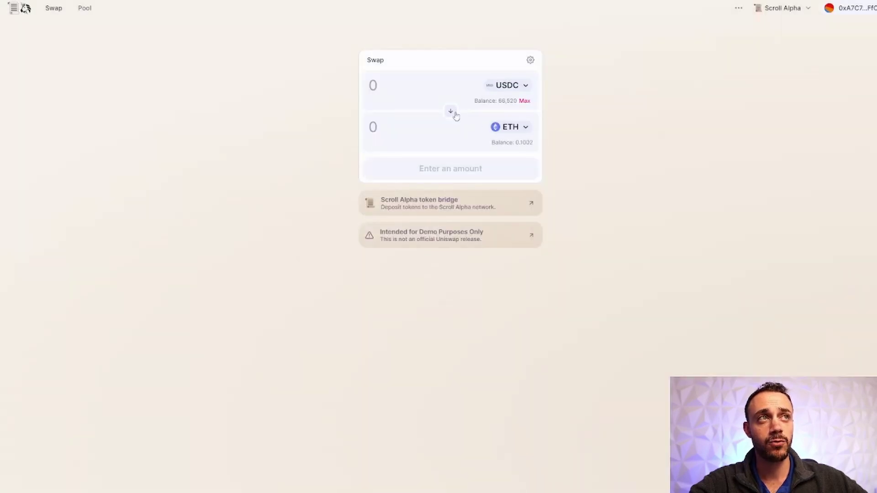
click(451, 112)
- Unwrap the full 0.05 WETH balance to ETH and confirm it in MetaMask
click(454, 111)
click(506, 87)
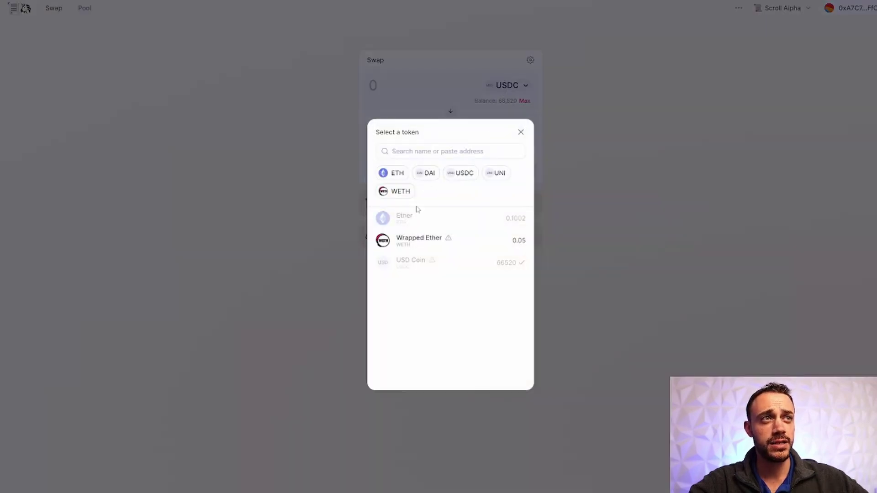
click(418, 237)
click(525, 101)
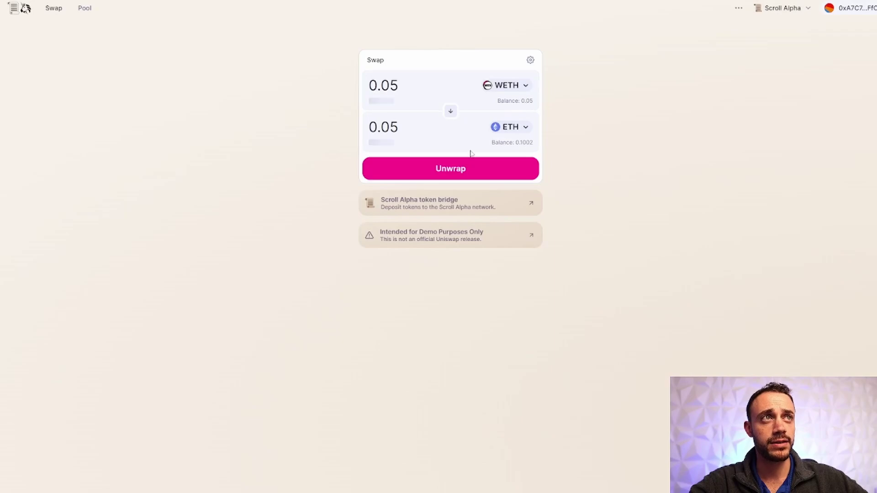
click(455, 176)
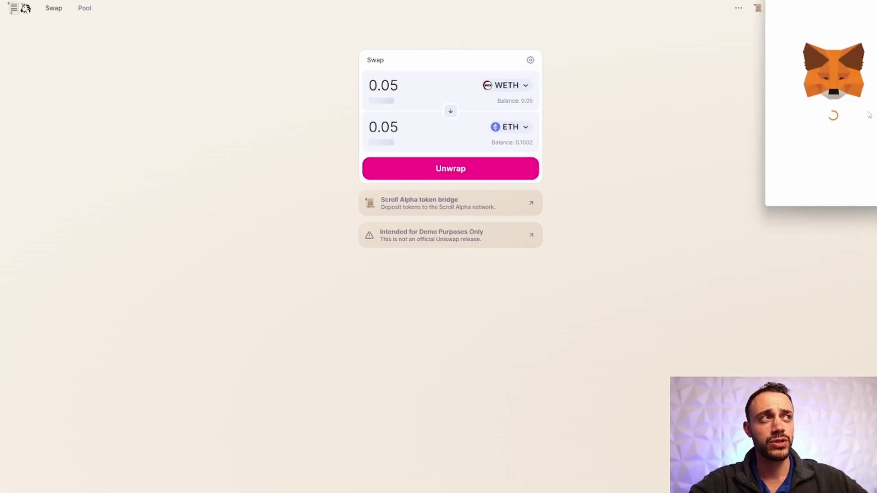
scroll(868, 137, down, 1)
click(859, 190)
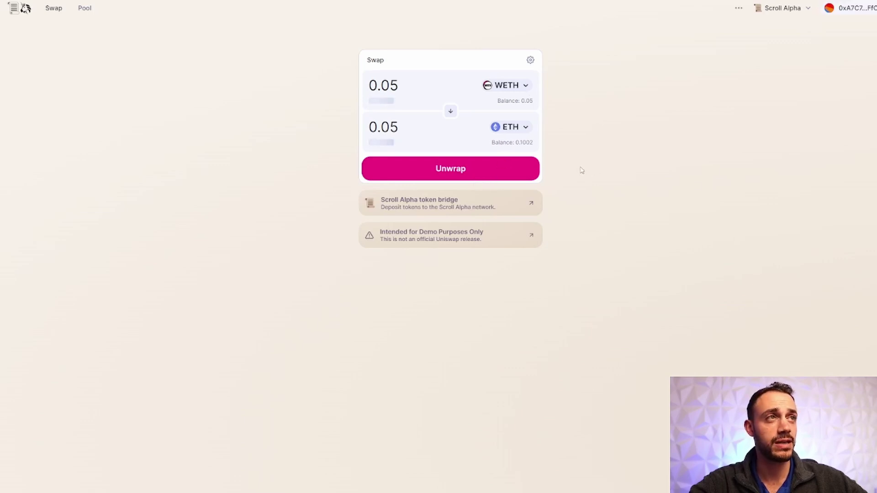
- Reverse the form to wrap ETH into WETH, keeping WETH as the output token
click(453, 113)
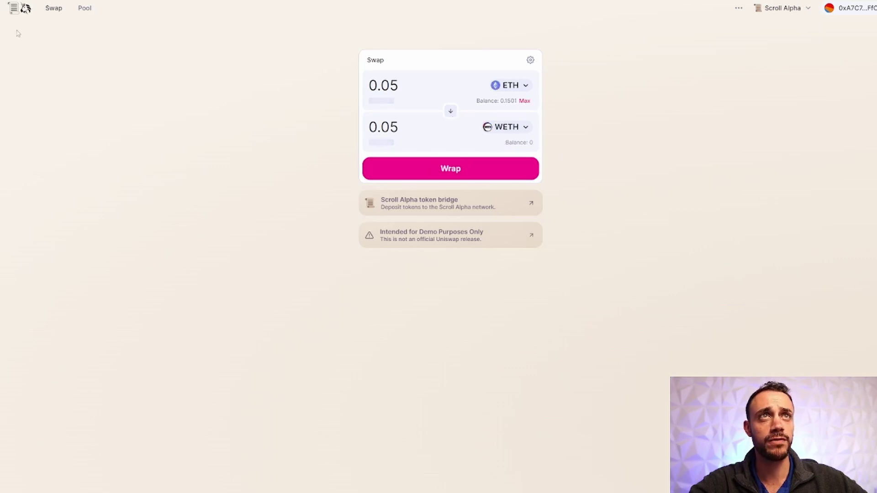
click(491, 124)
click(97, 14)
- Start a new ETH/USDC position at the 0.05% fee tier with a full 0-to-∞ range
click(86, 10)
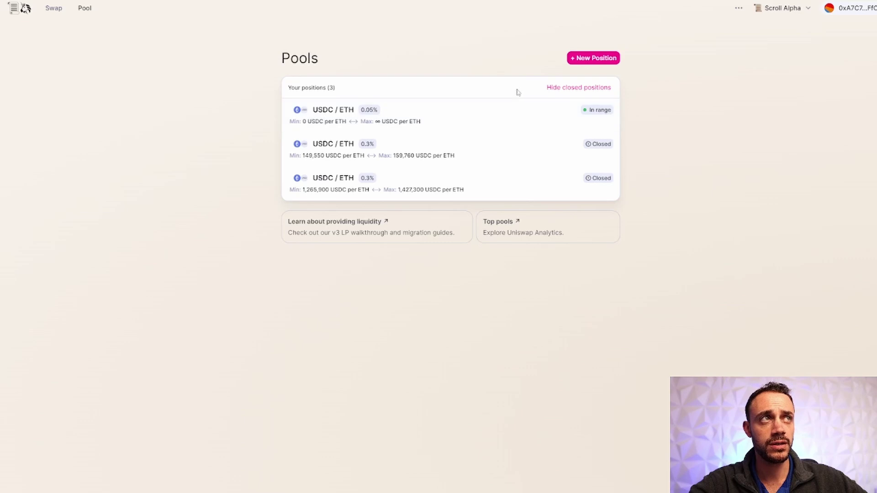
click(579, 60)
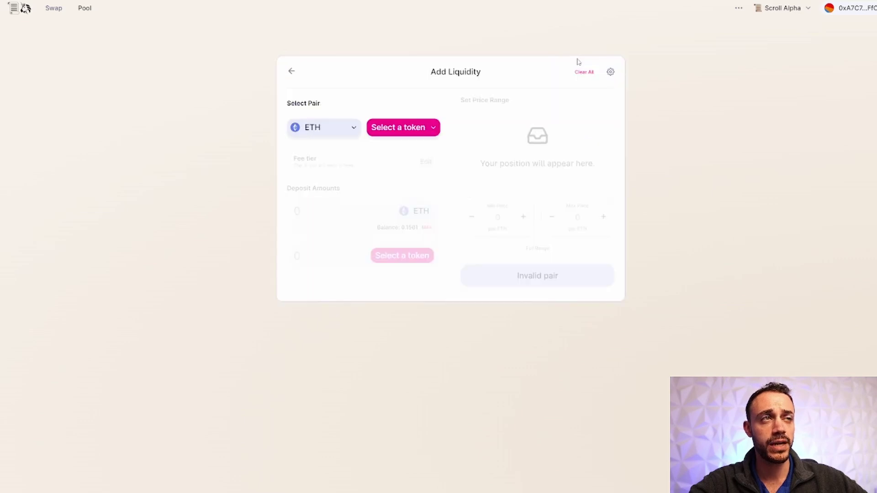
click(407, 132)
click(405, 191)
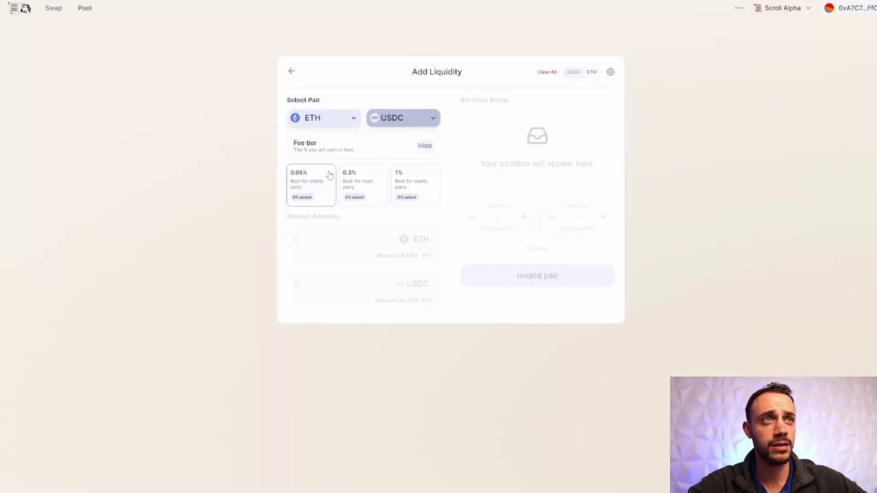
click(321, 183)
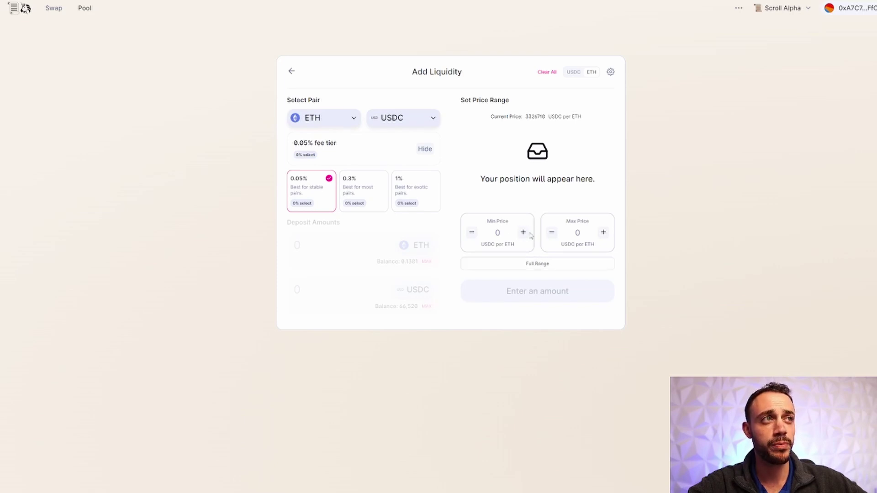
click(524, 265)
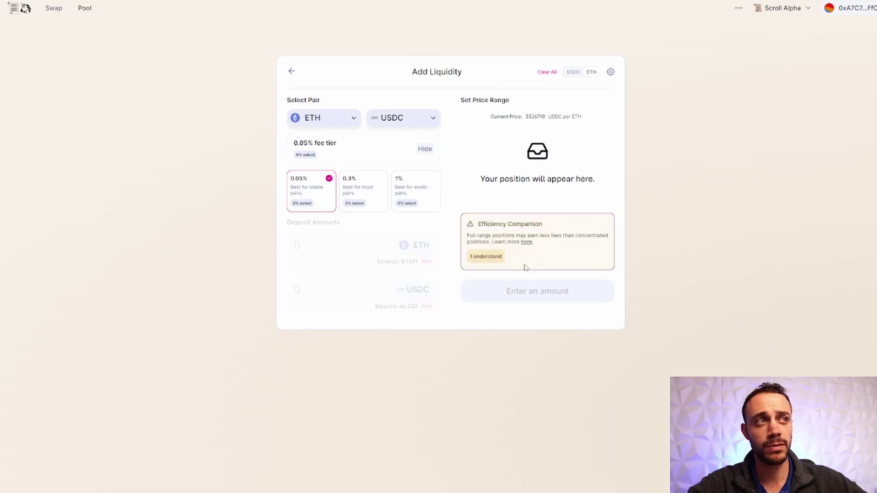
click(499, 256)
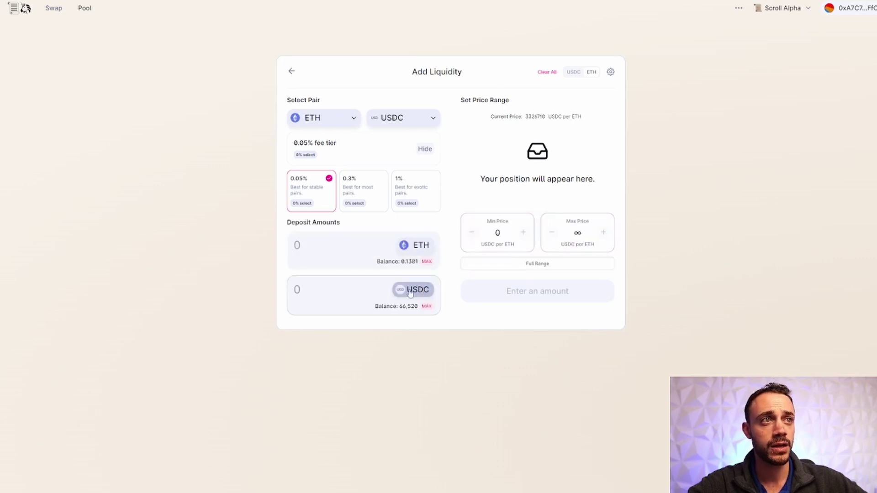
- Set the USDC deposit amount to 30000, paired with 0.00901792 ETH
click(427, 307)
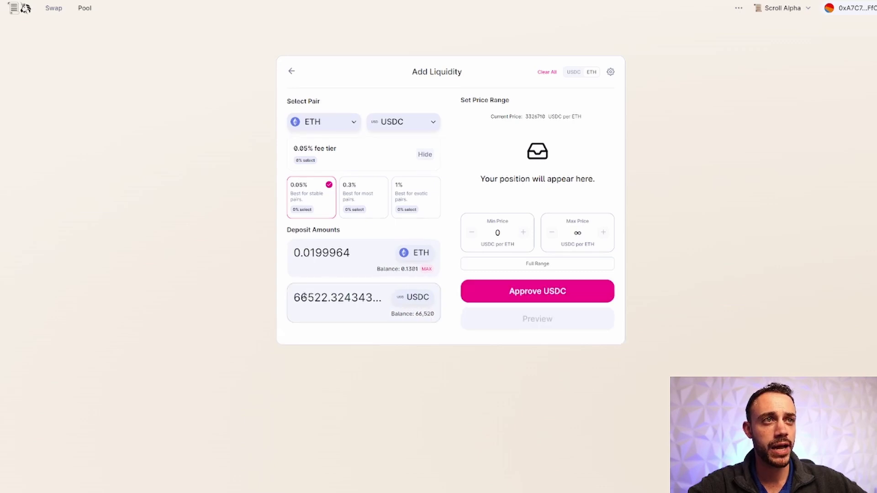
double_click(378, 298)
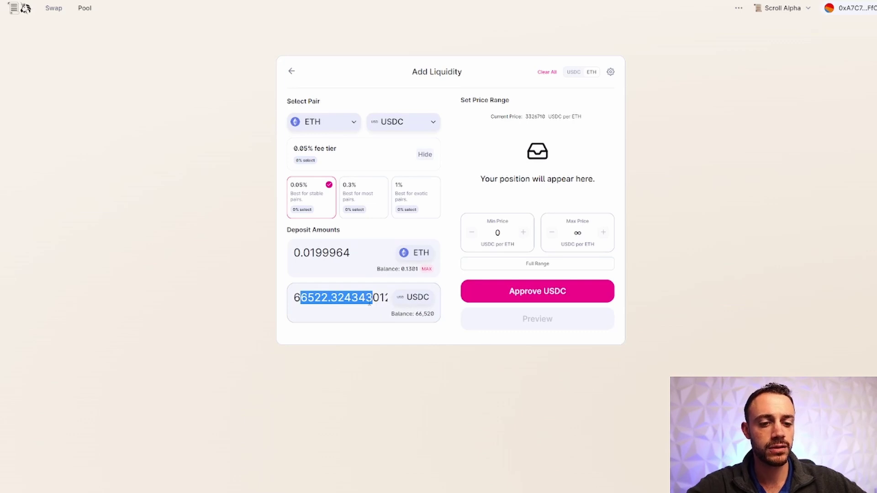
click(365, 298)
key(ctrl+a)
key(BackSpace)
text(30)
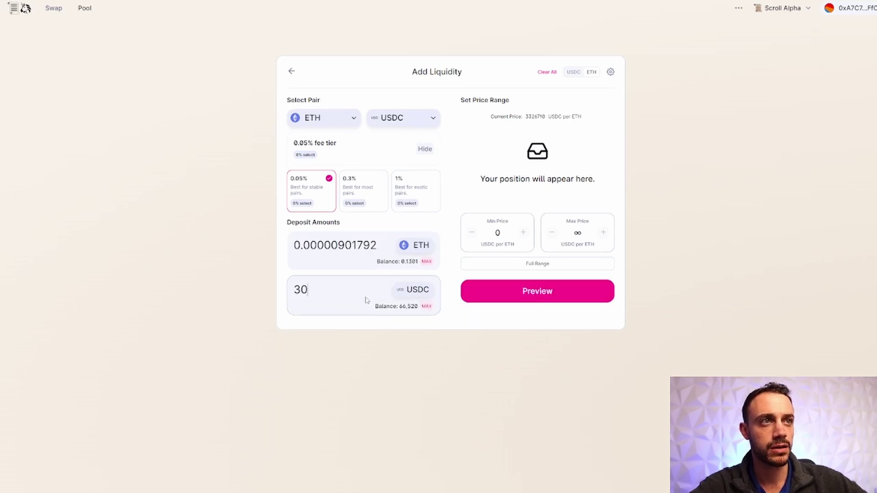
text(000)
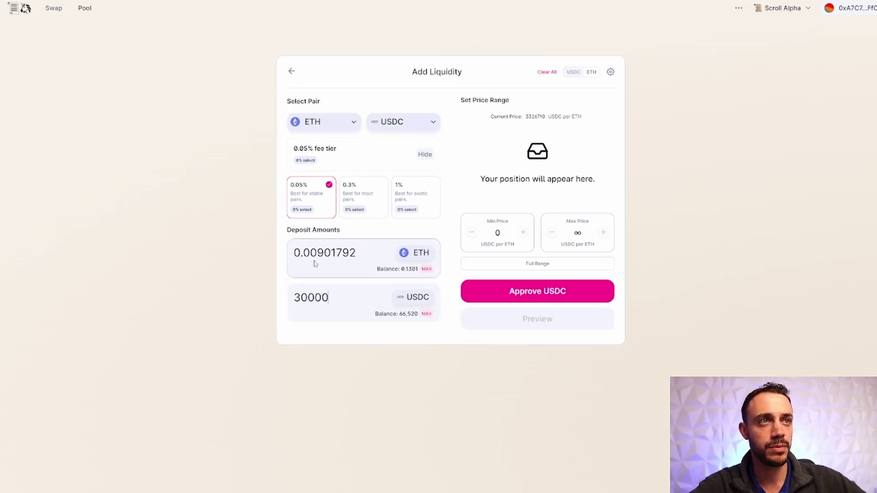
- Approve USDC spending in MetaMask with the maximum spending cap
click(513, 290)
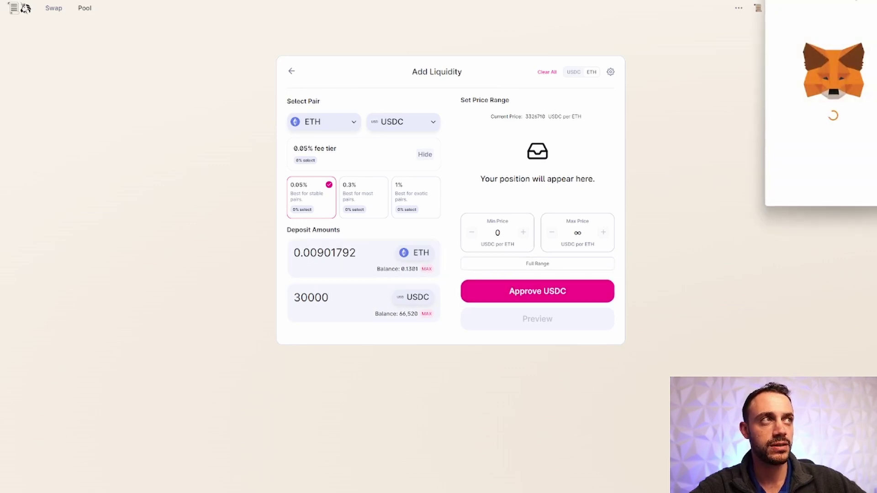
drag(806, 6, 282, 104)
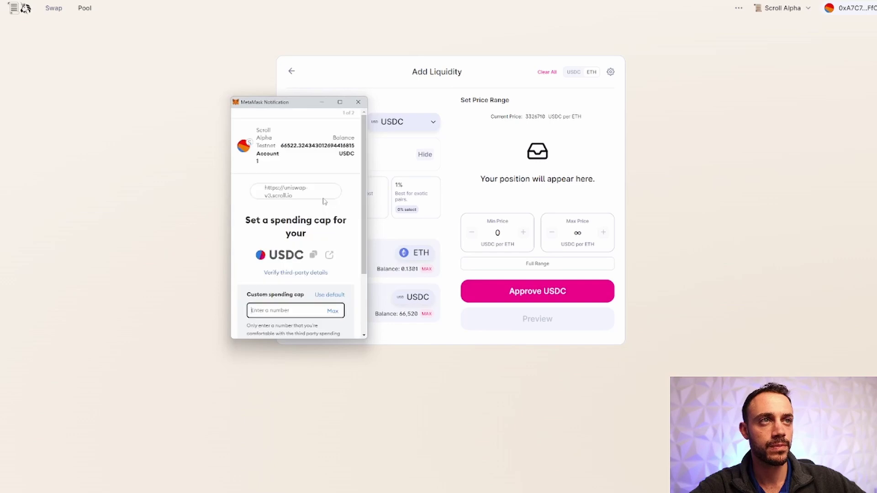
scroll(323, 206, down, 2)
click(332, 227)
click(339, 324)
click(337, 326)
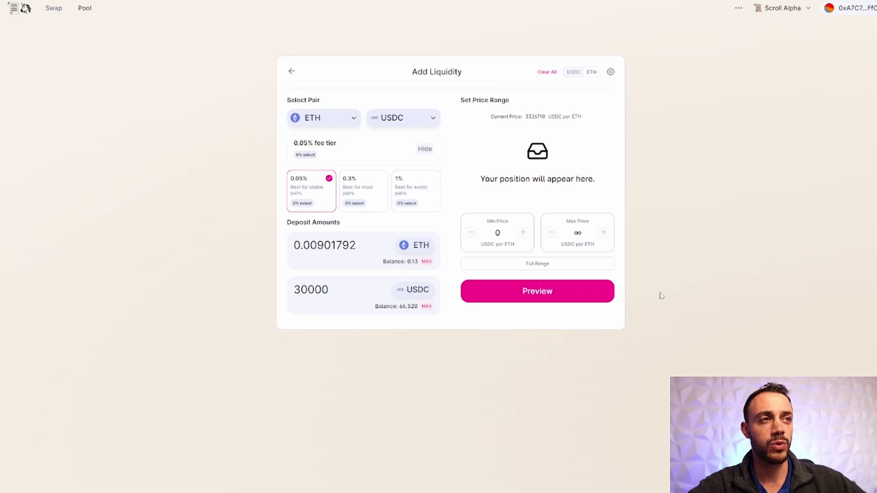
- Preview and add the ETH/USDC V3 position, confirming the transaction in MetaMask
click(550, 298)
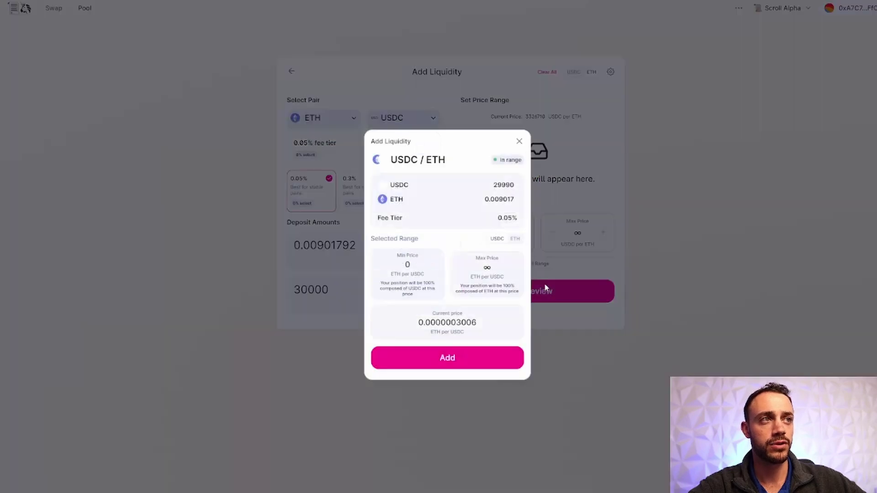
click(478, 364)
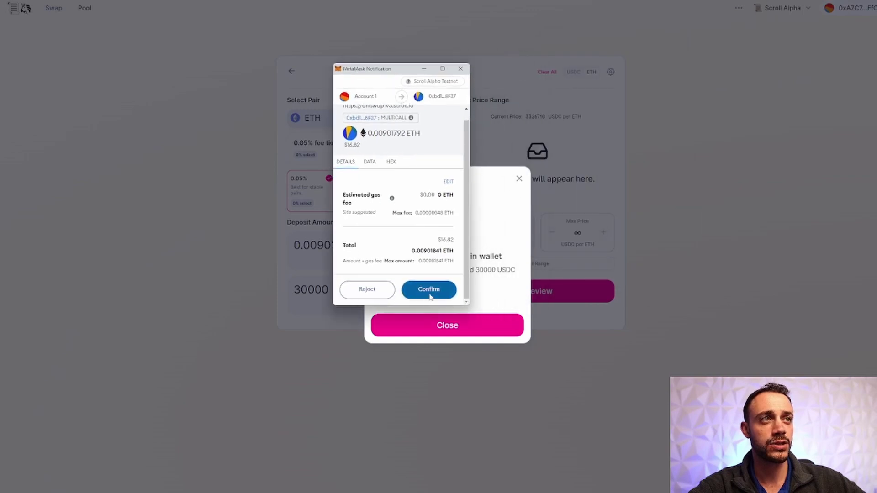
click(430, 297)
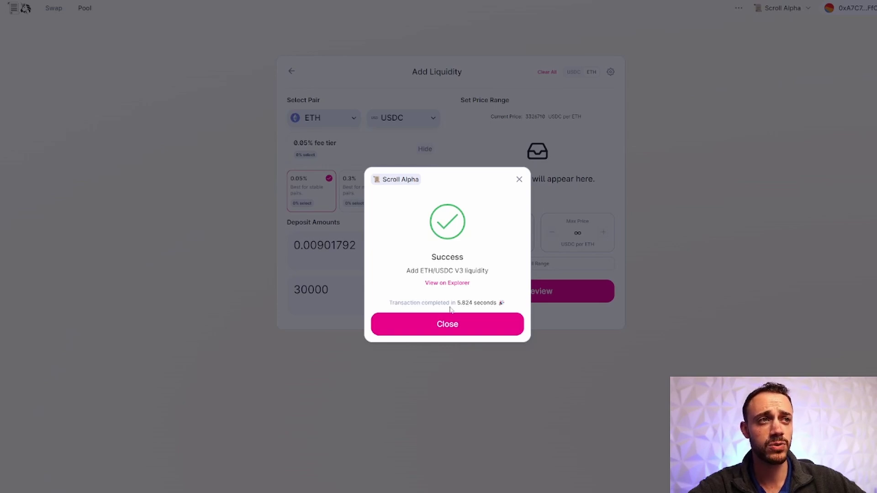
click(450, 322)
- Go back to the Swap tab, showing ETH with a 0.121 balance
click(54, 8)
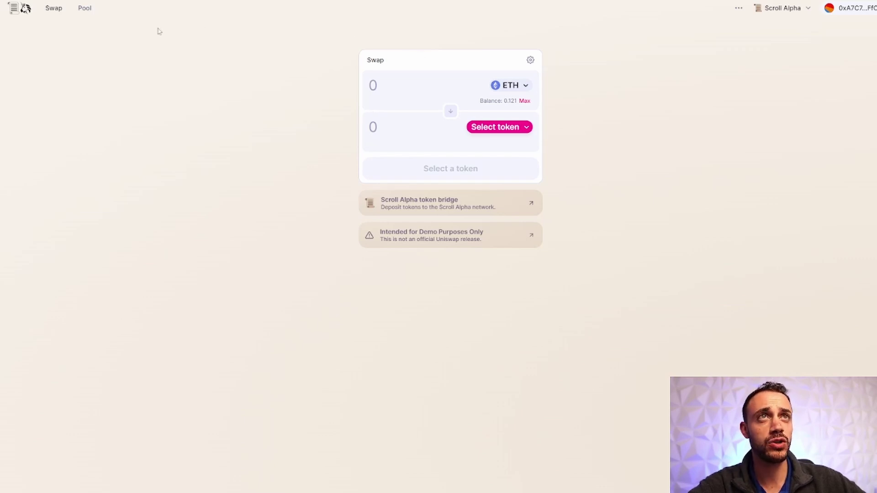
- Review the four USDC/ETH positions on the Pool tab, then return to Swap
click(86, 10)
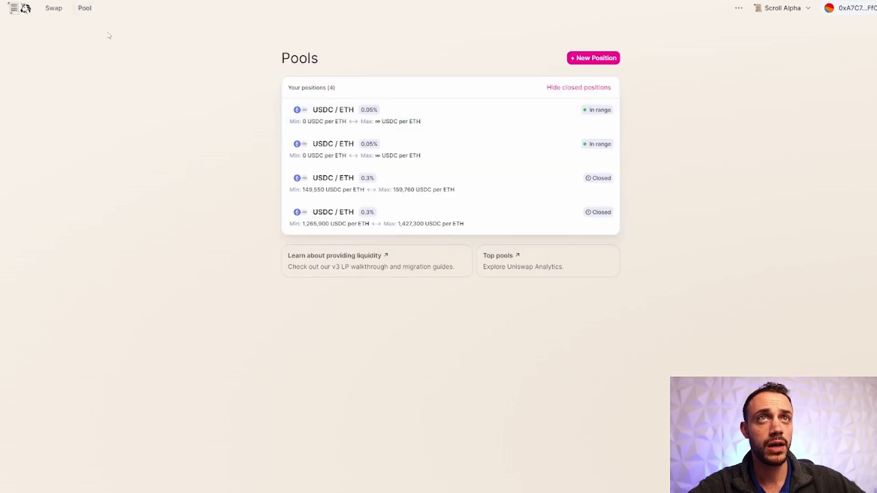
click(50, 9)
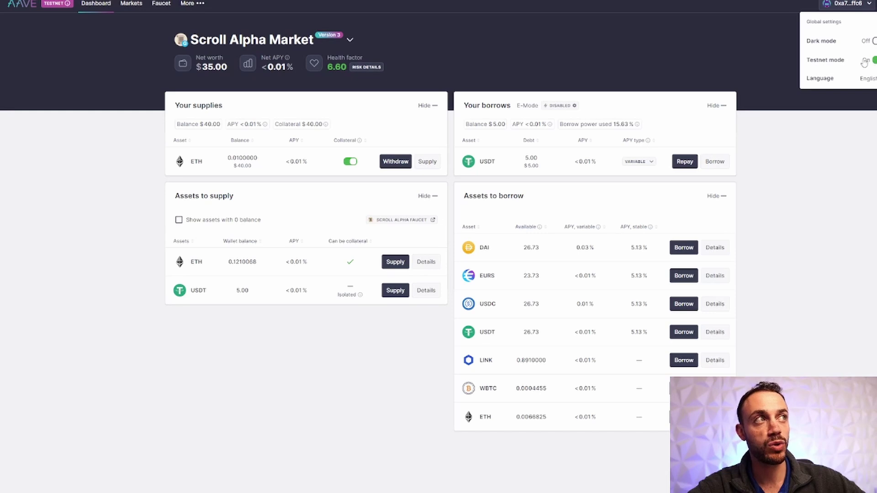
click(473, 78)
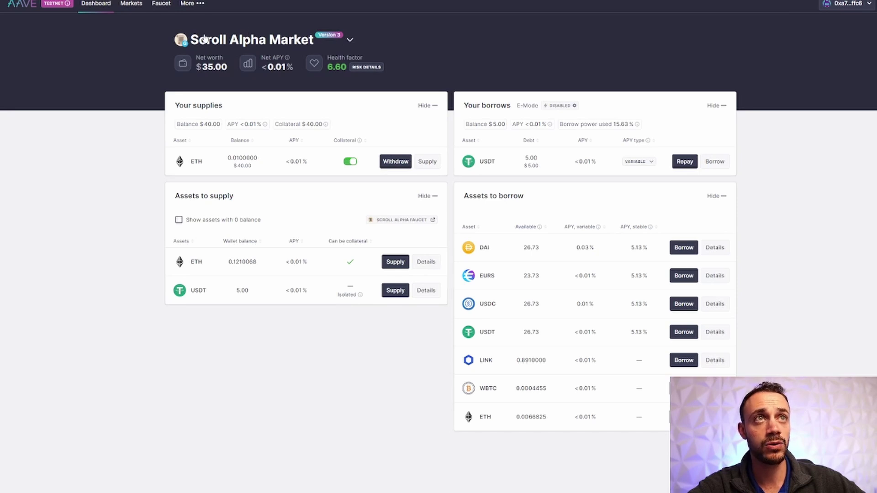
click(349, 41)
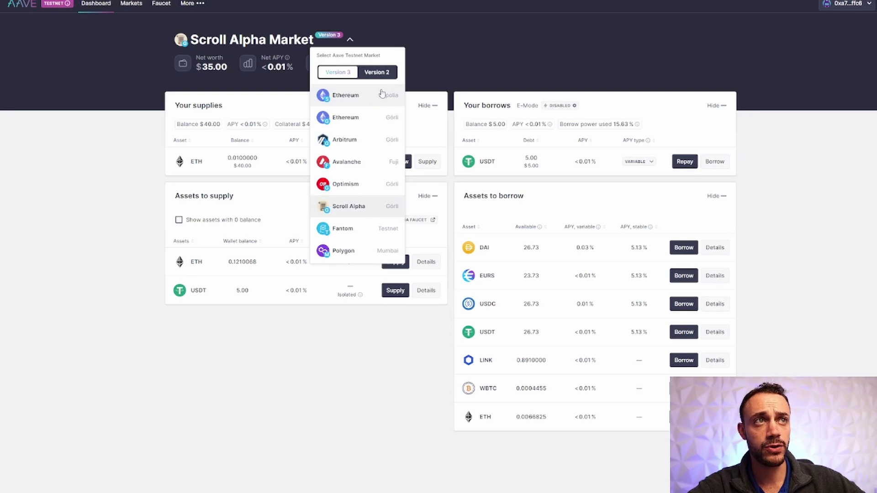
click(356, 209)
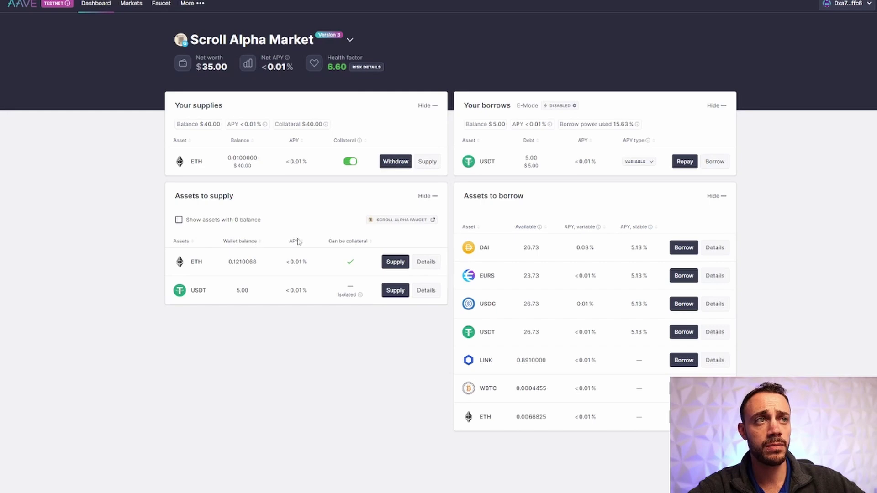
- Supply another 0.01 ETH in Aave, raising ETH collateral to 0.02
click(394, 262)
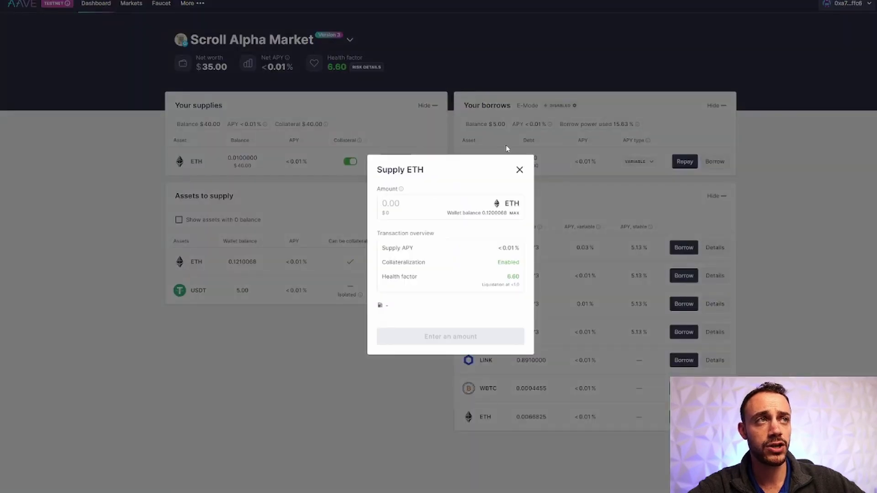
click(519, 169)
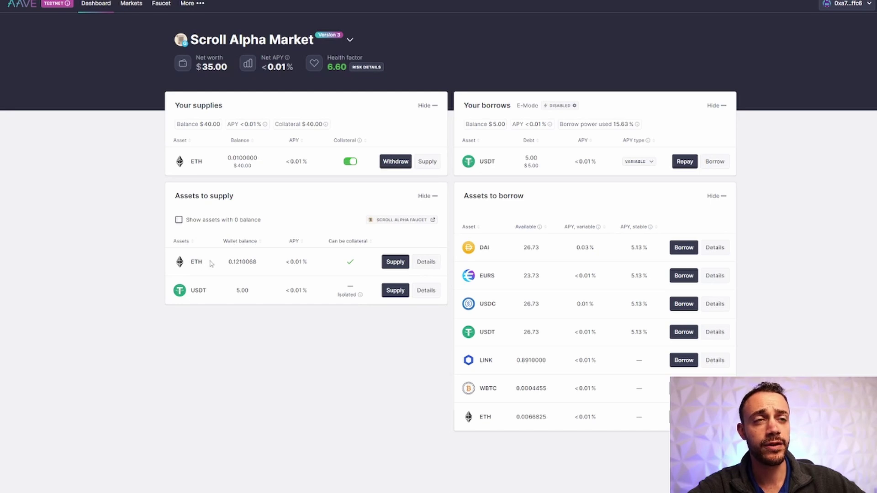
click(395, 262)
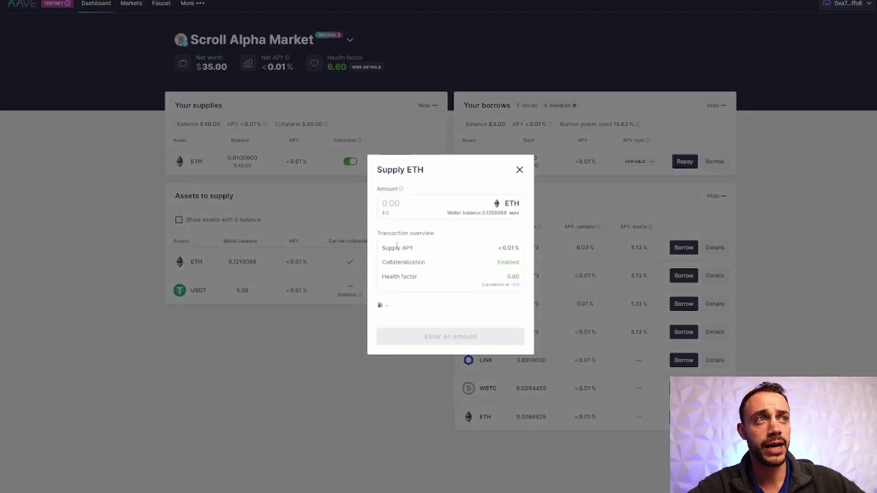
text(0.0)
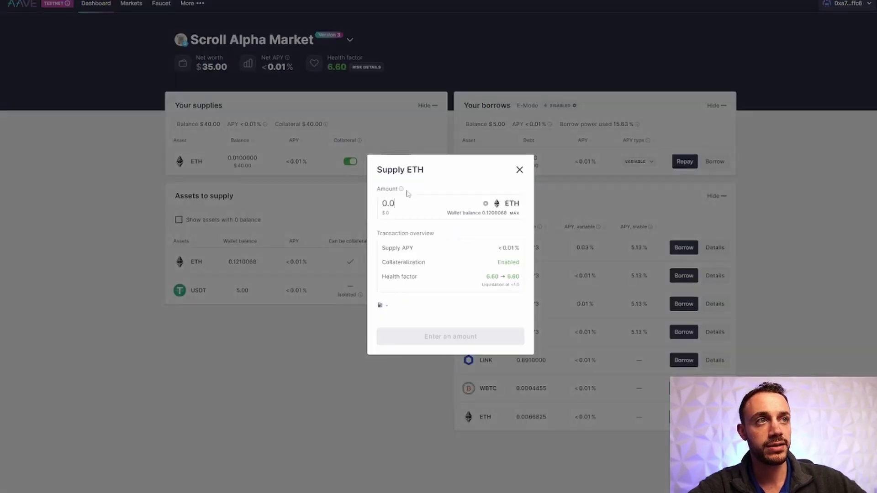
text(1)
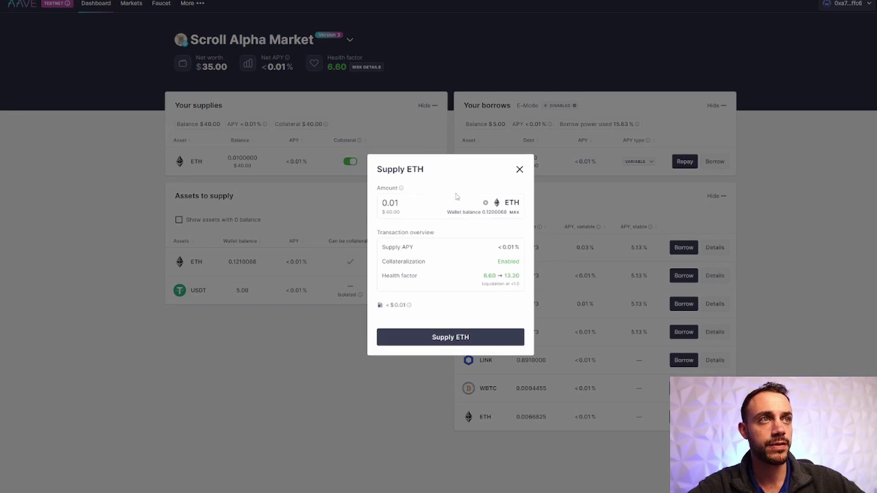
click(472, 337)
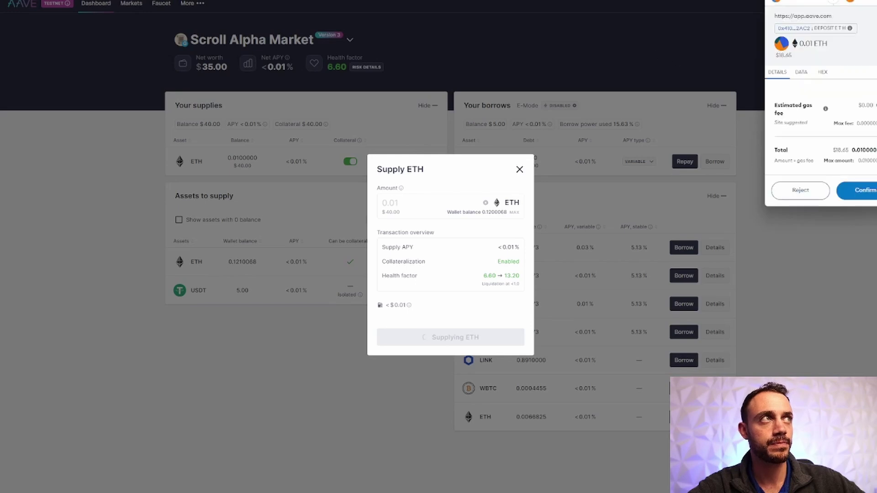
click(521, 254)
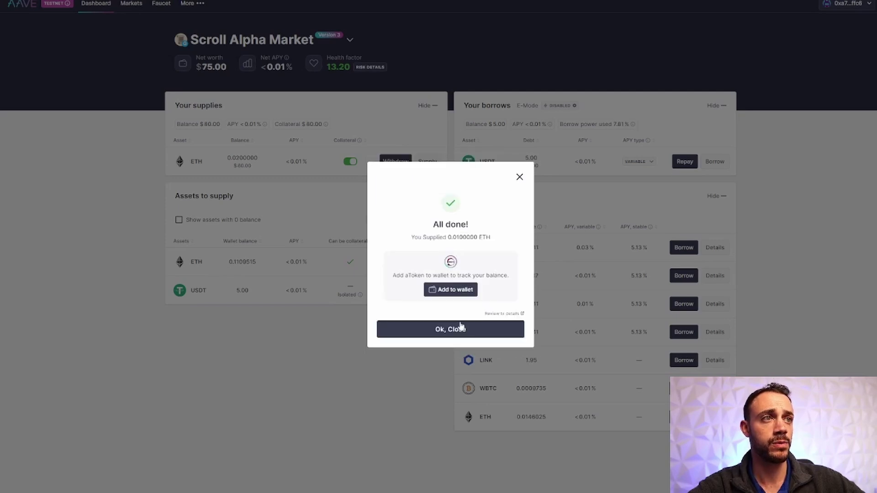
click(461, 330)
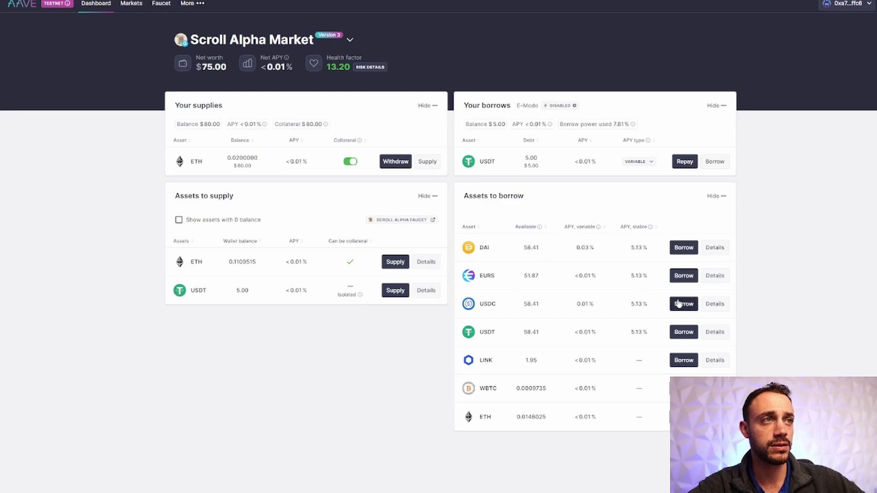
- Borrow 10 DAI in Aave and confirm it in MetaMask
click(683, 247)
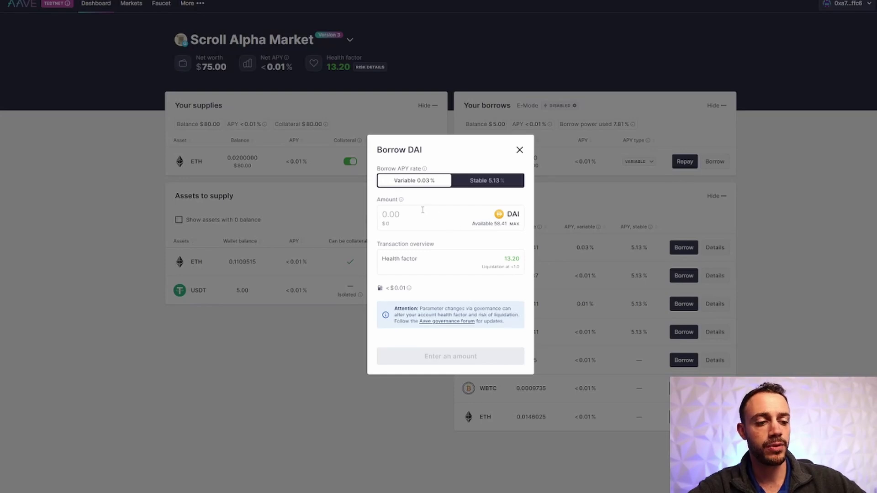
text(10)
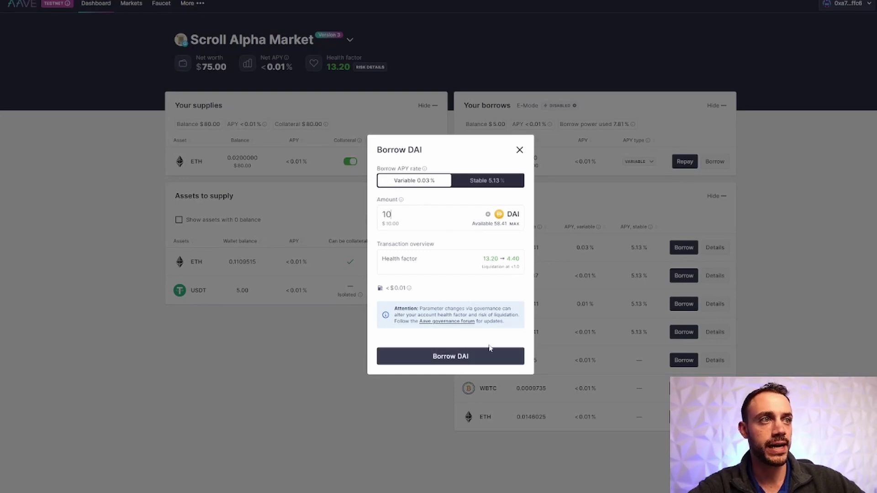
click(486, 353)
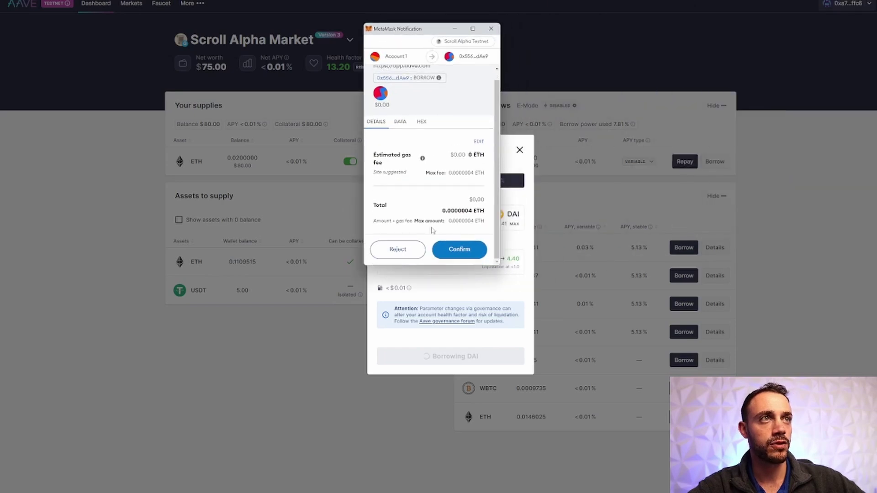
click(463, 255)
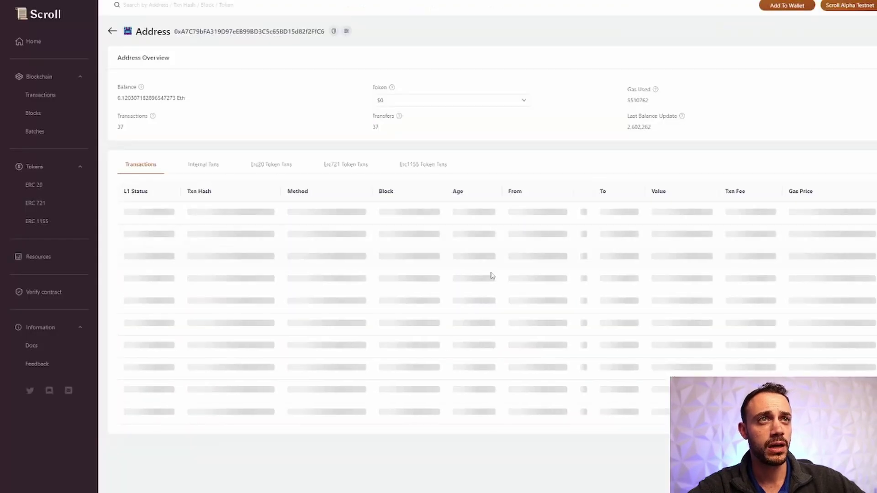
- Scroll through the wallet's Transactions table on the Scroll Alpha Explorer
scroll(326, 406, down, 5)
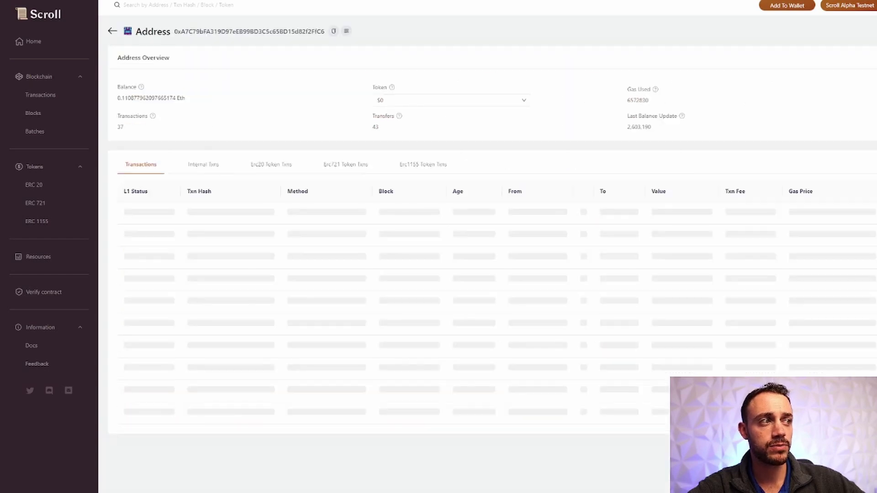
scroll(594, 435, down, 13)
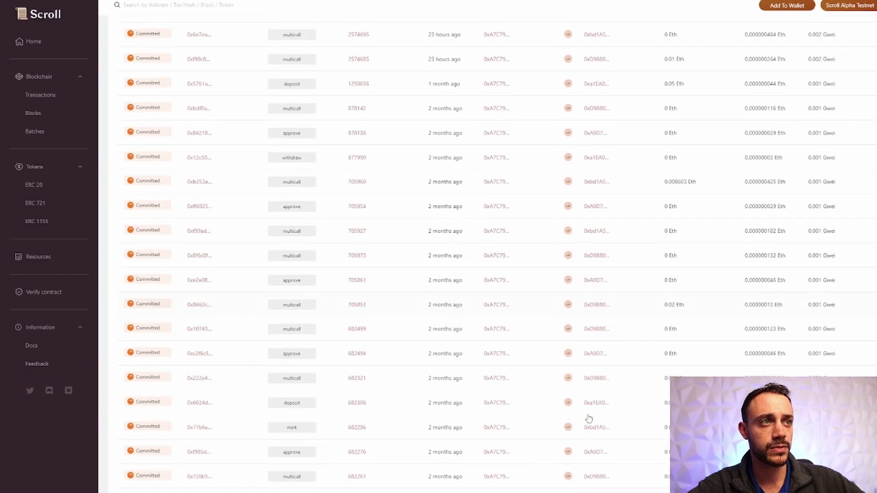
scroll(548, 366, up, 5)
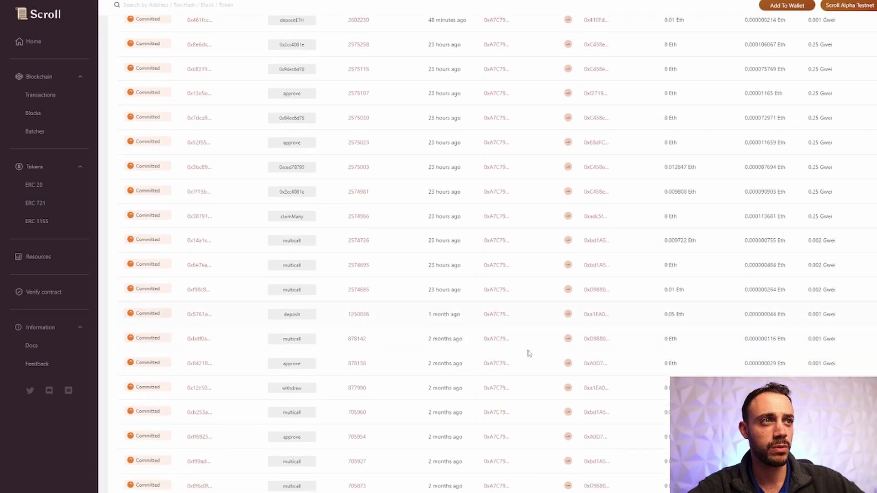
scroll(531, 356, down, 5)
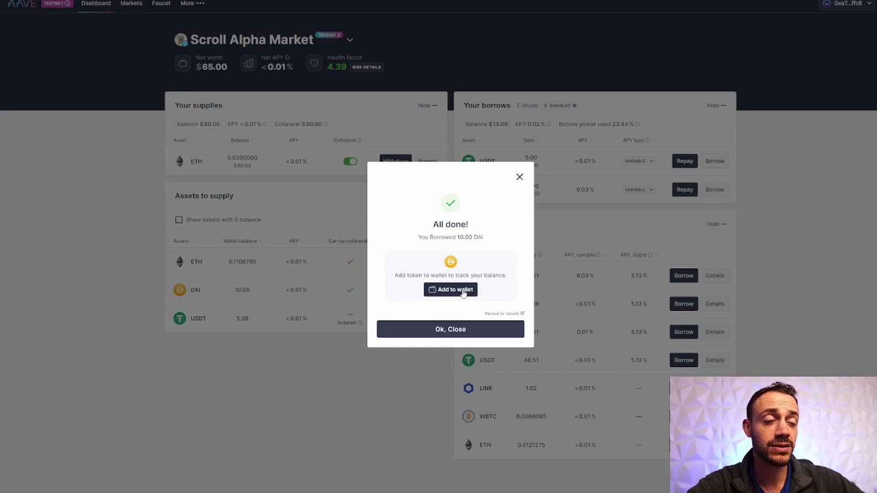
- Close the All done! dialog, leaving DAI listed under borrows at health factor 4.39
click(469, 330)
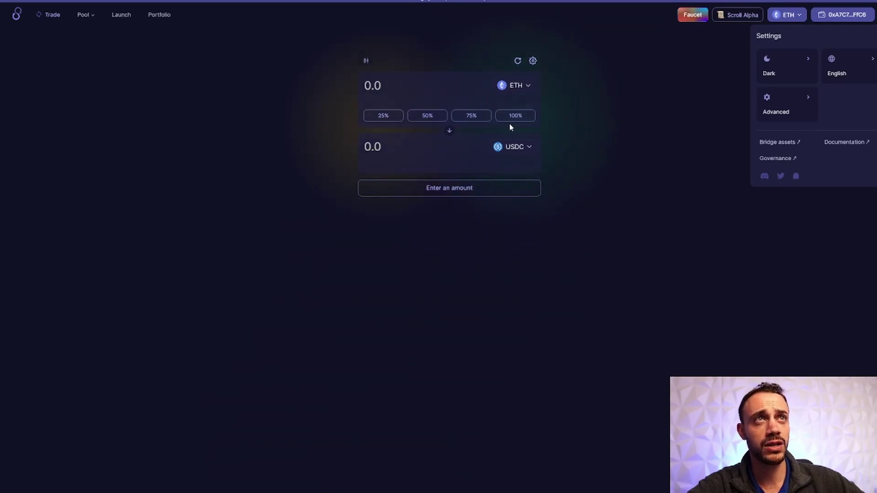
- Check the Scroll Alpha network list and the already-claimed SyncSwap faucet
click(738, 19)
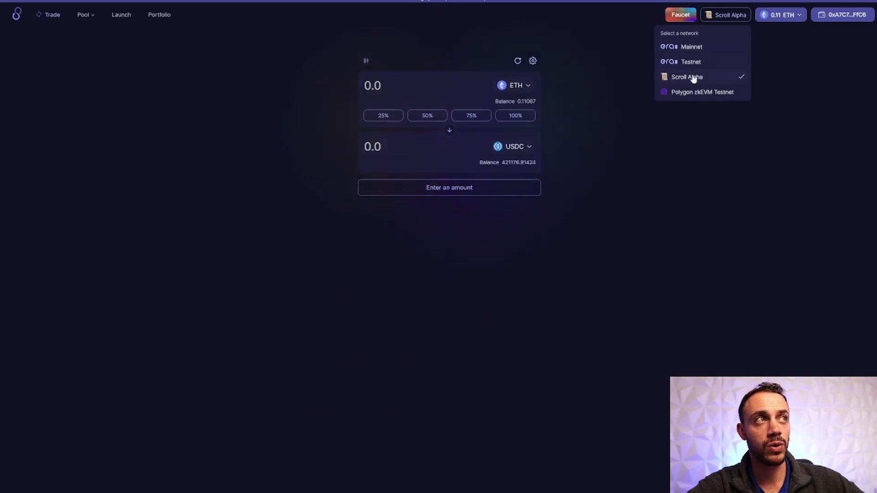
click(731, 15)
click(731, 16)
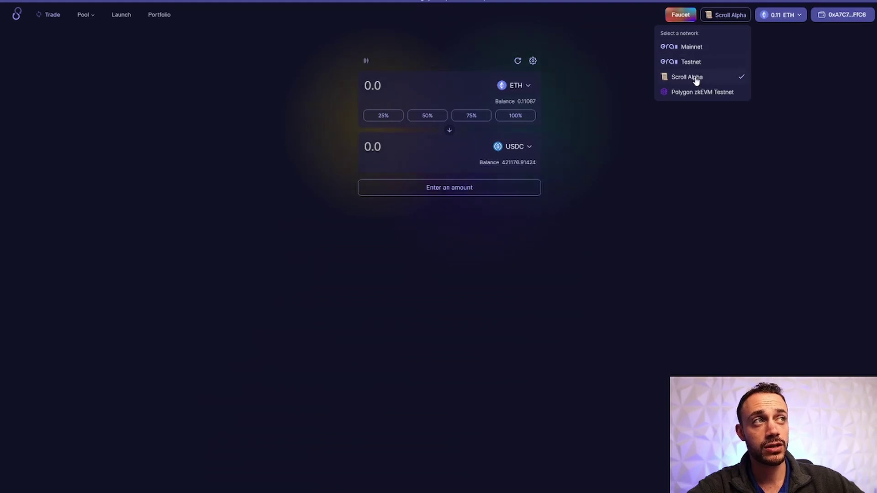
click(703, 126)
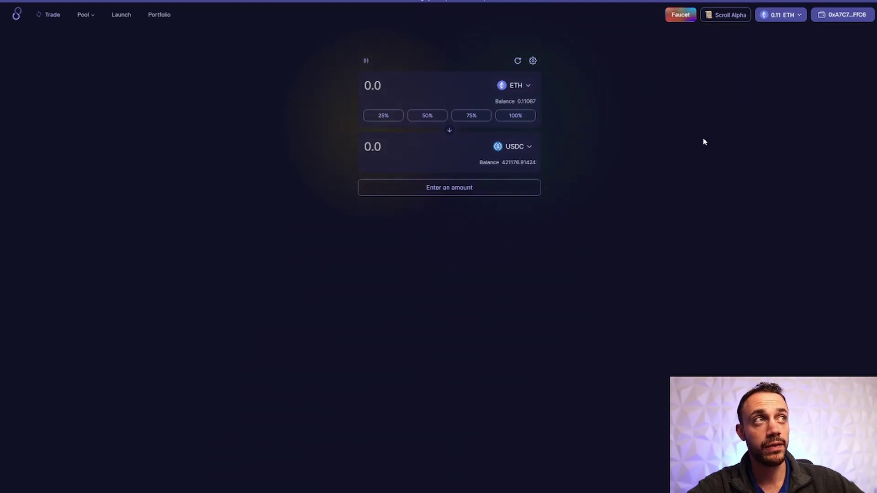
click(675, 16)
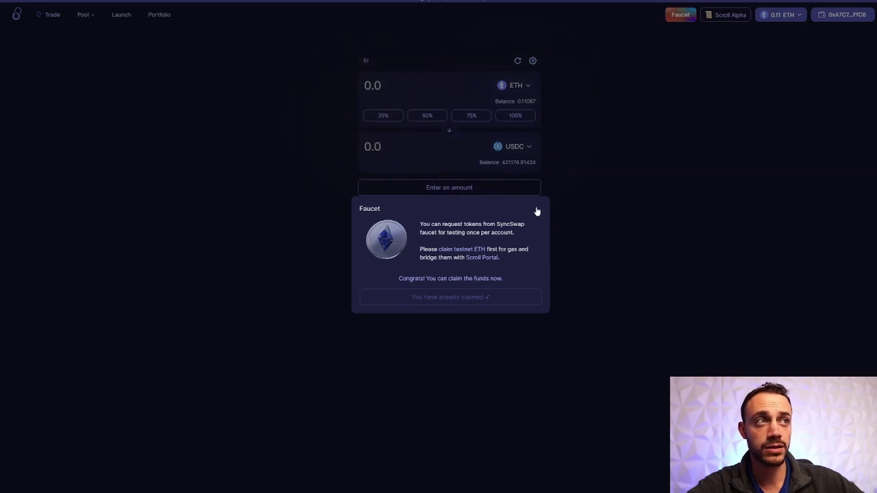
click(538, 211)
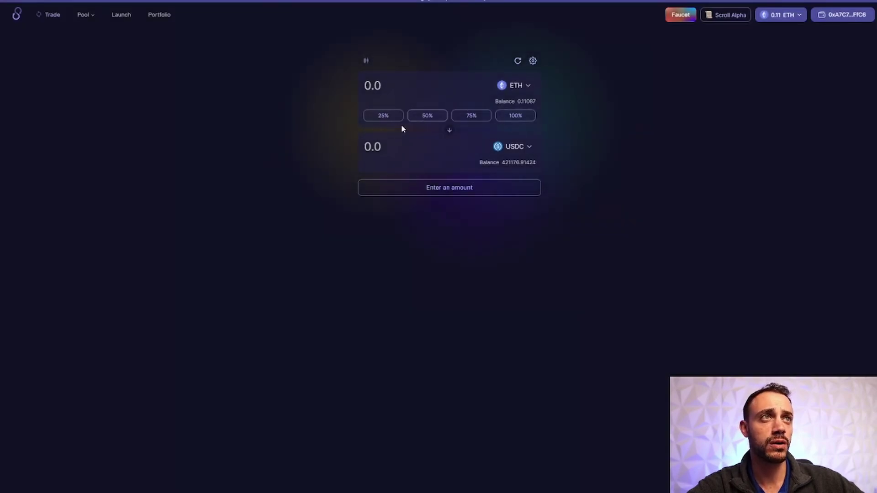
- Set up a swap selling 25% of the TEST balance for ETH
click(508, 146)
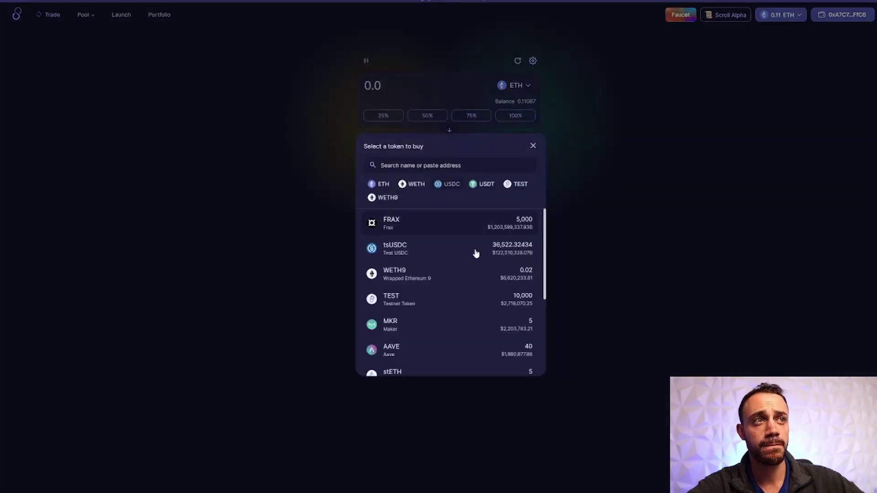
scroll(460, 224, down, 3)
scroll(491, 235, up, 3)
scroll(489, 232, down, 3)
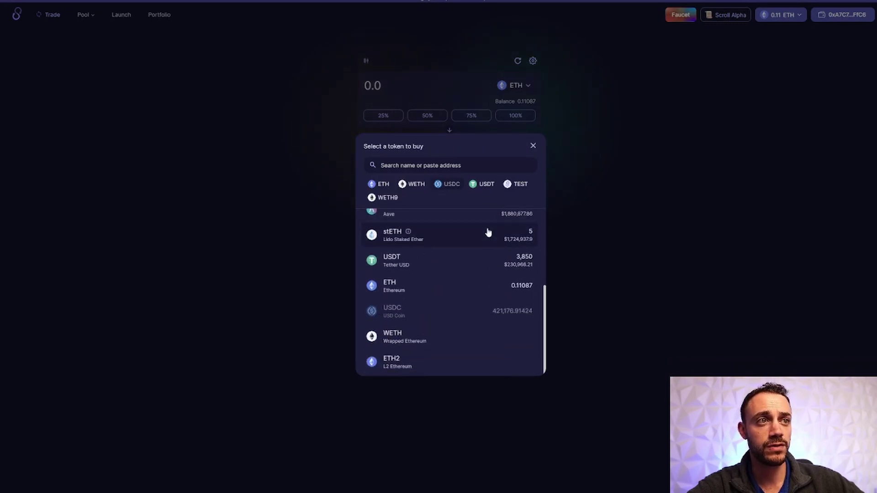
scroll(492, 240, up, 4)
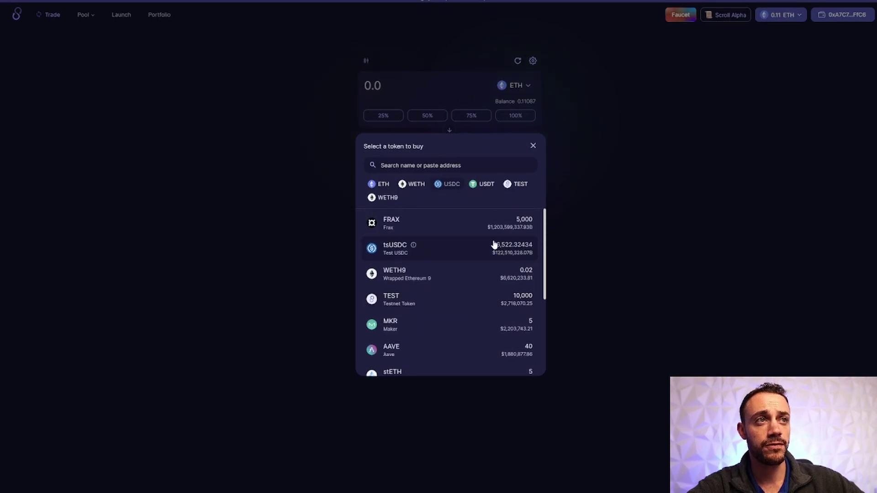
click(473, 301)
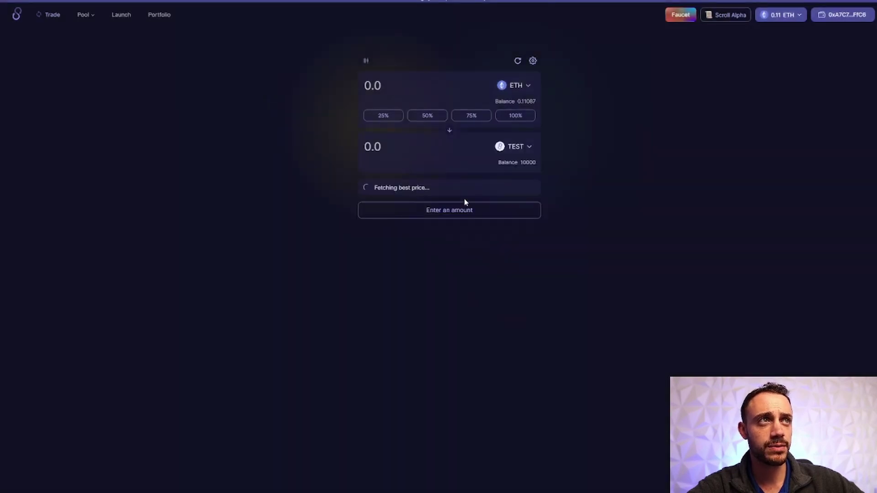
click(449, 130)
click(398, 116)
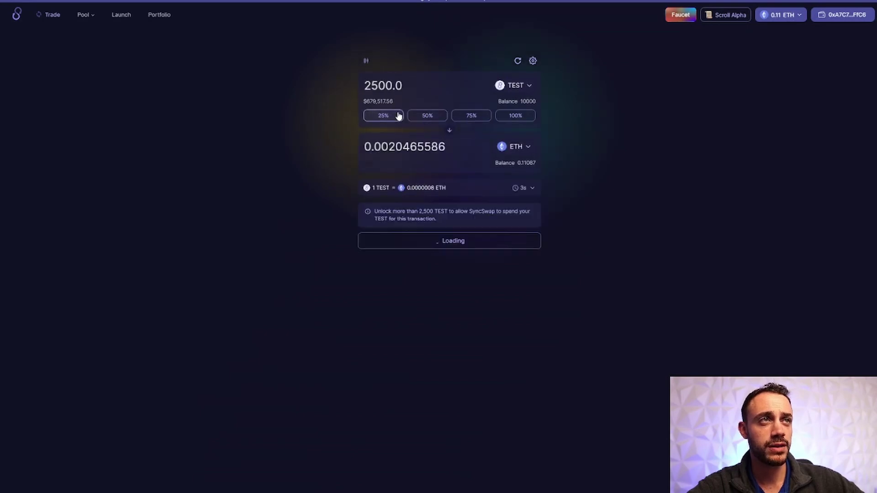
- Sign the TEST permit and confirm the 2,500 TEST swap for about 0.00204 ETH
click(451, 241)
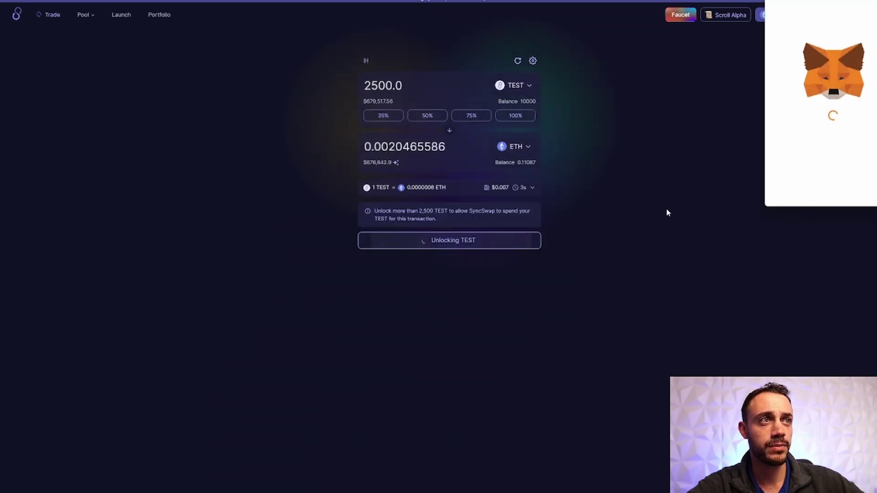
click(447, 258)
click(434, 281)
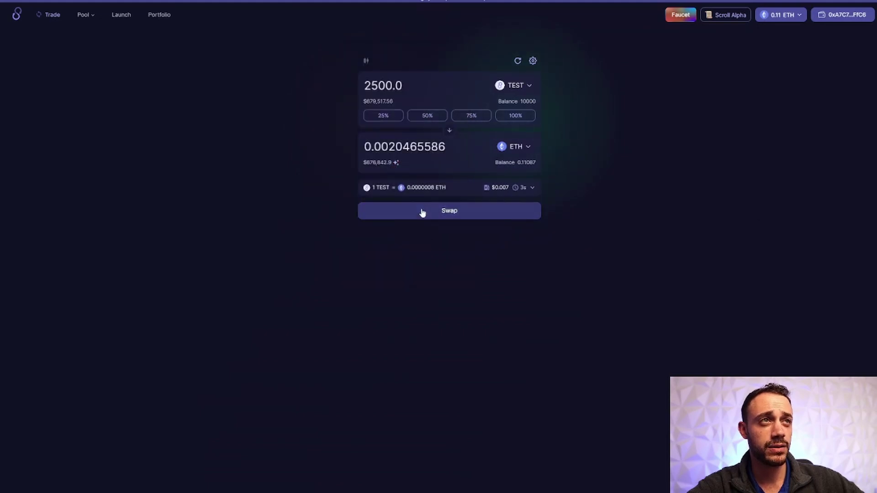
click(450, 212)
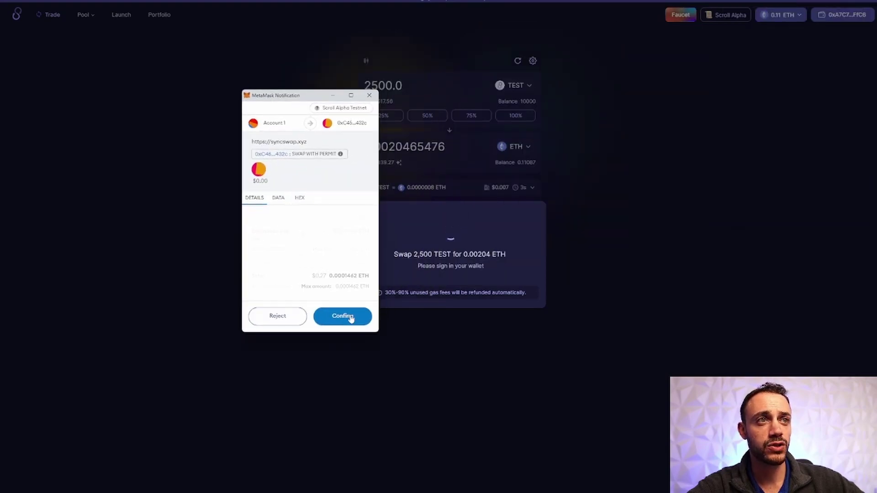
click(350, 317)
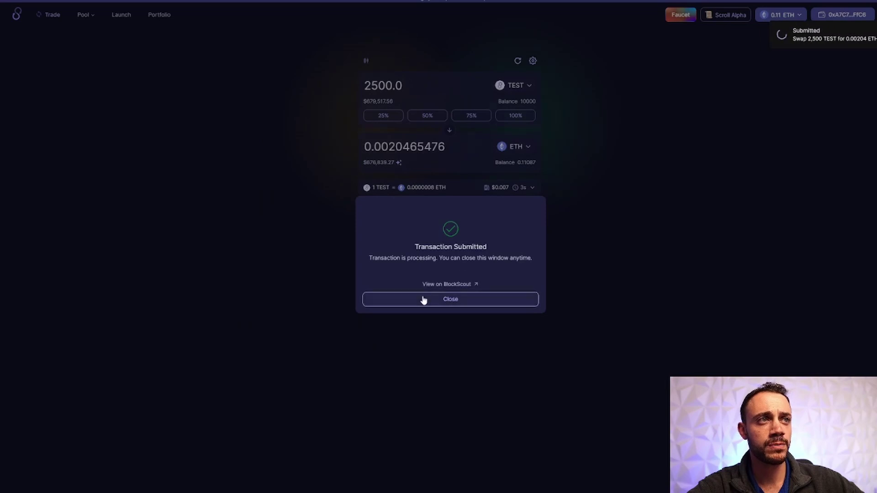
click(395, 304)
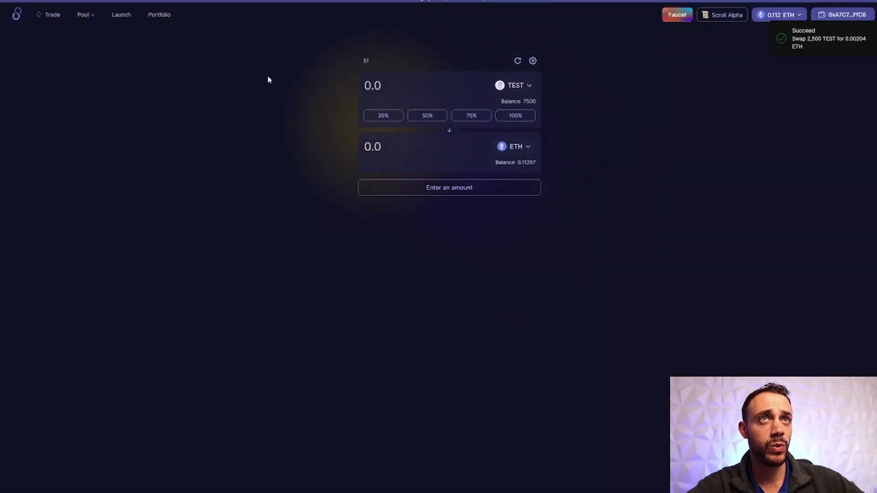
- Go to SyncSwap's Pool > Positions page and start a new liquidity position
click(88, 16)
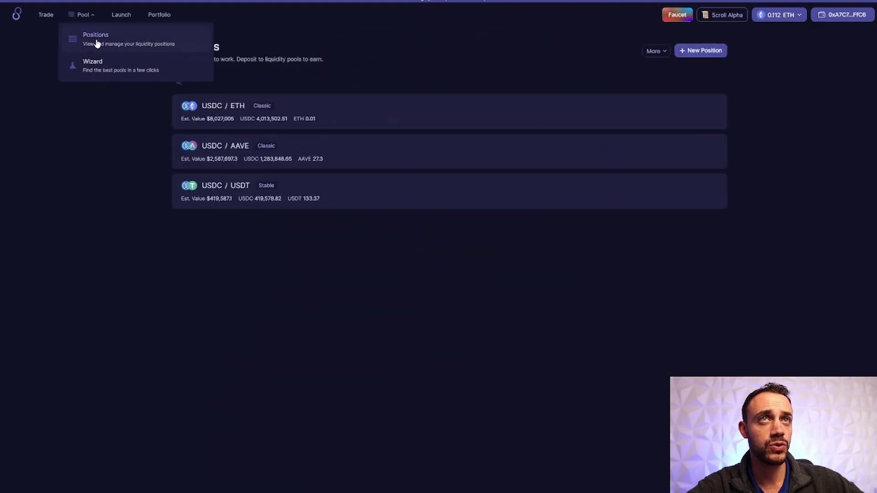
click(97, 43)
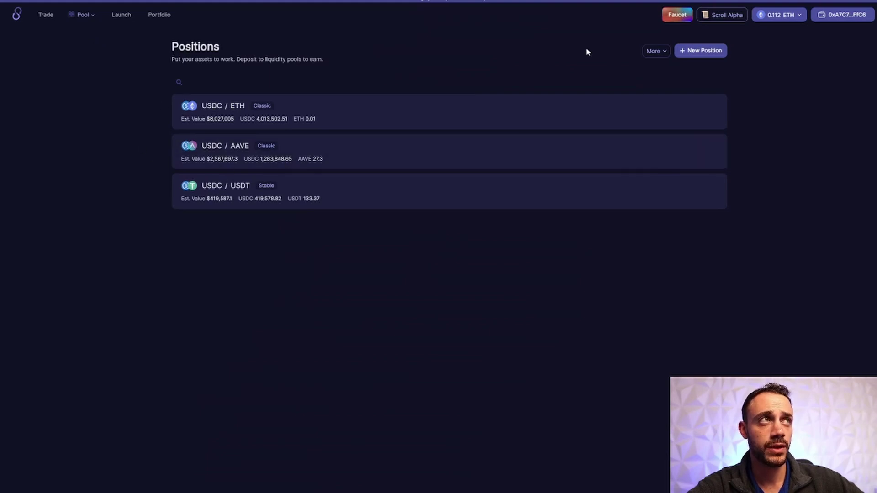
click(719, 50)
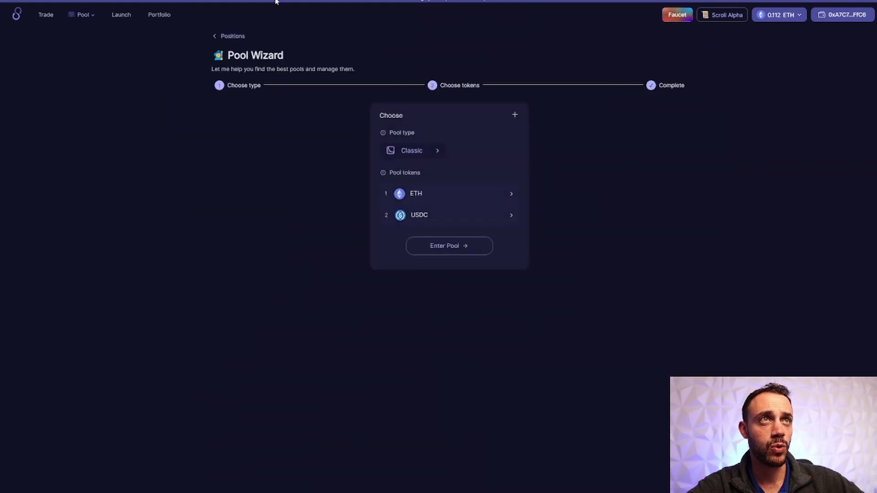
click(218, 36)
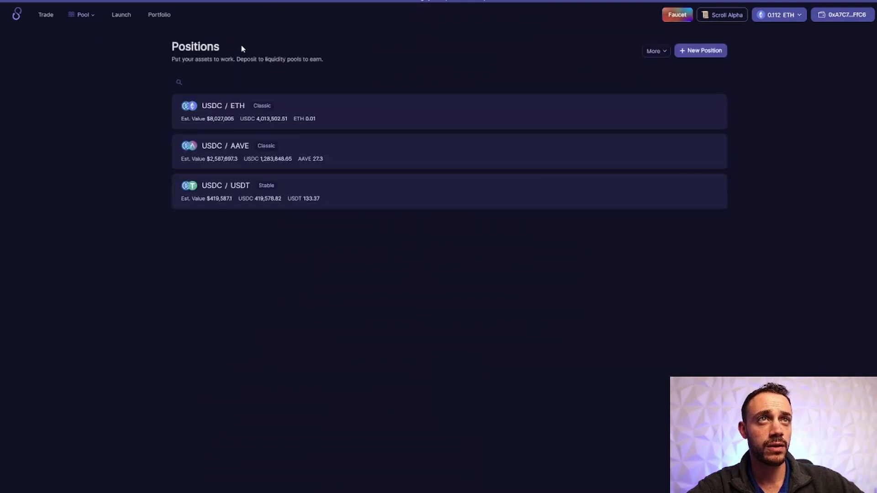
click(716, 50)
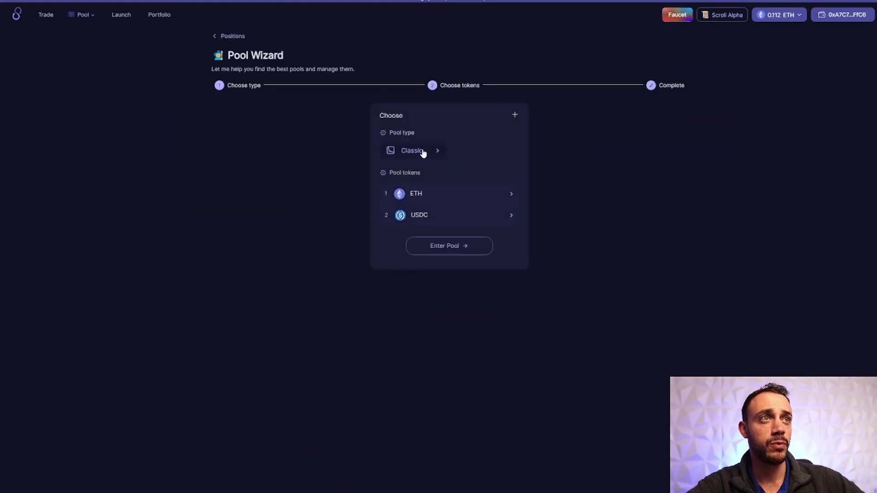
- Choose FRAX and USDT as the pool tokens and enter the FRAX/USDT Stable Pool
click(438, 189)
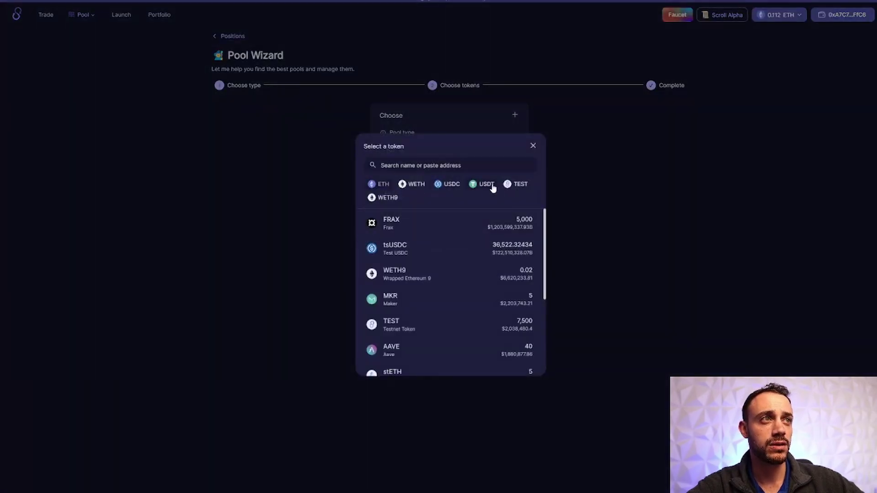
click(459, 224)
click(458, 221)
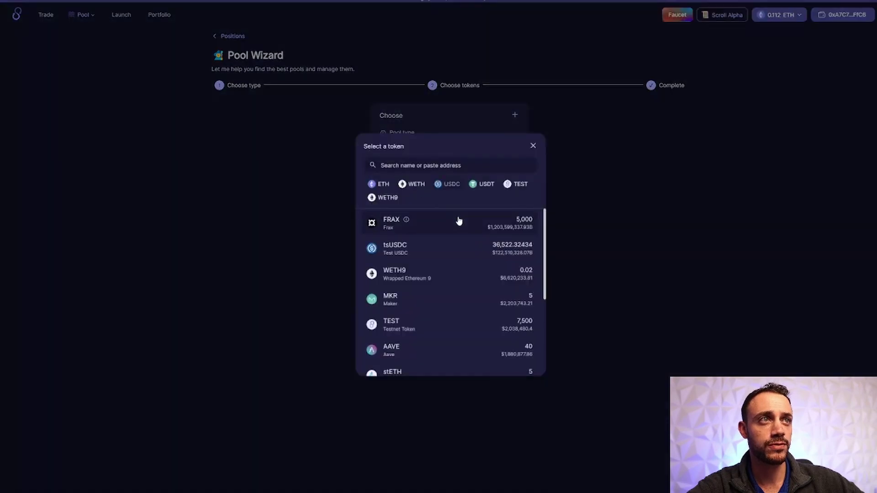
scroll(474, 275, down, 1)
click(521, 364)
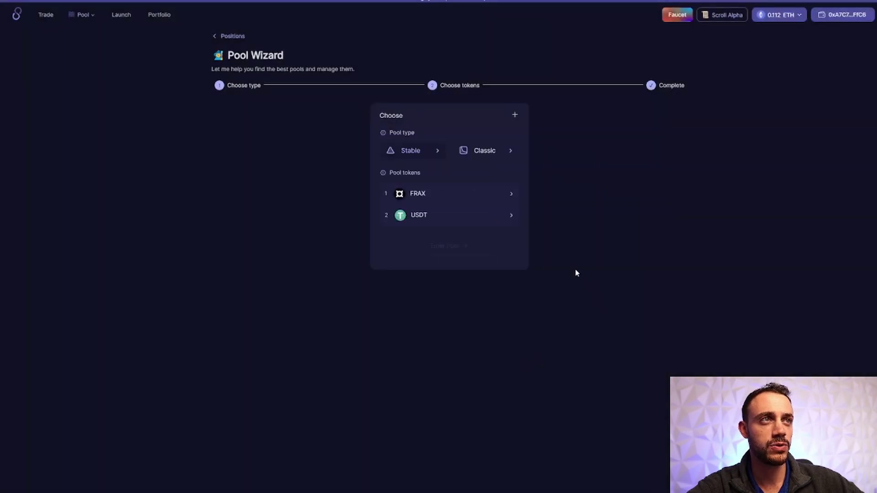
click(486, 252)
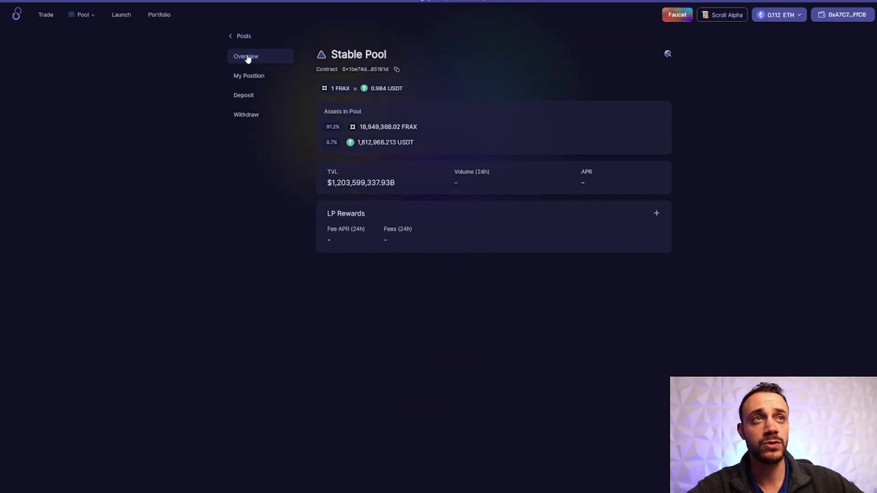
- Enter 1,000 FRAX in the deposit form with USDT filled in balanced proportion
click(248, 93)
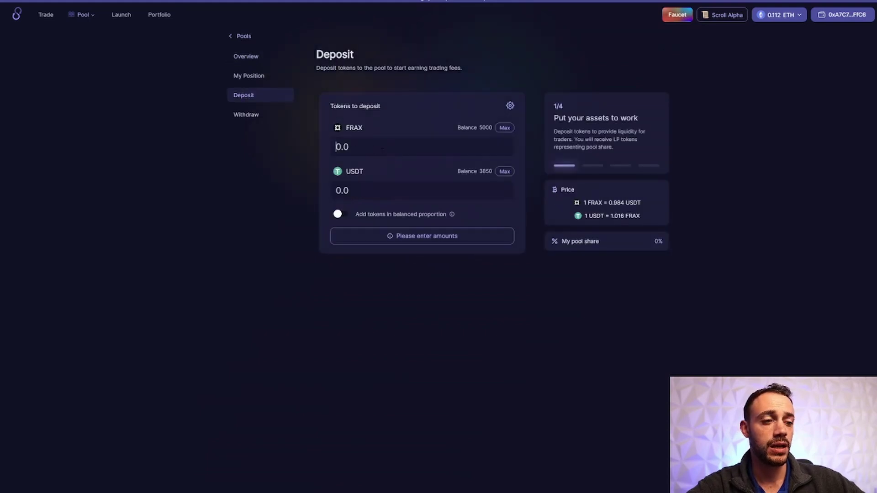
text(1000)
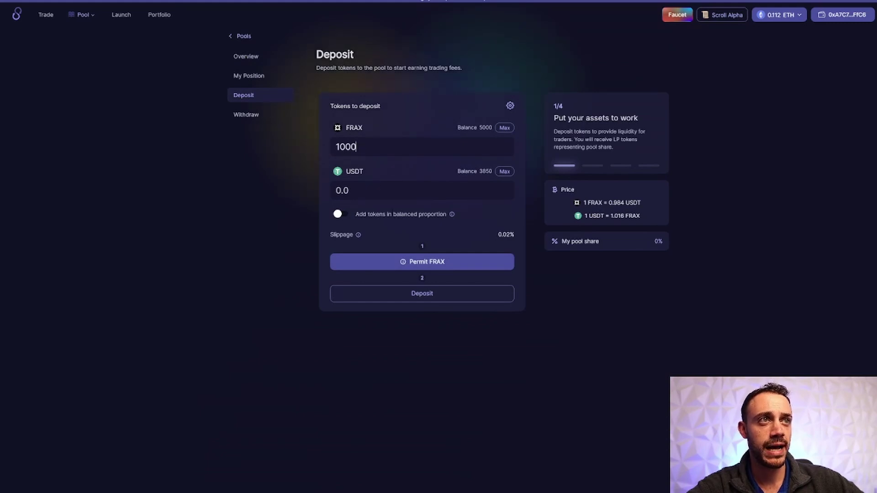
click(344, 215)
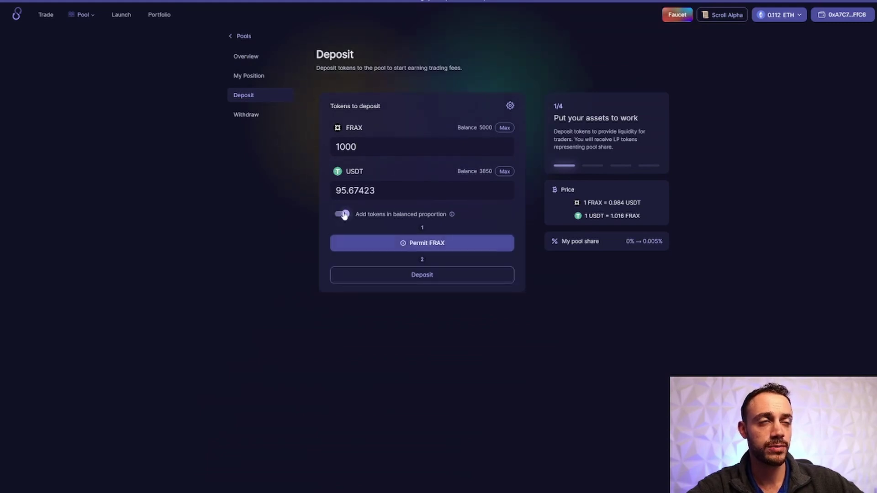
- Permit the pool to spend FRAX and sign the permit in MetaMask
click(444, 245)
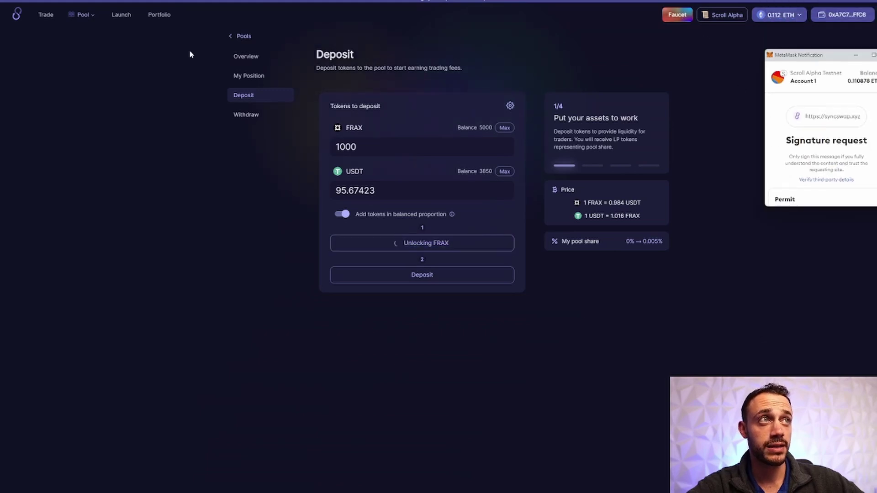
drag(799, 56, 261, 28)
scroll(303, 141, down, 5)
scroll(344, 140, down, 2)
click(333, 167)
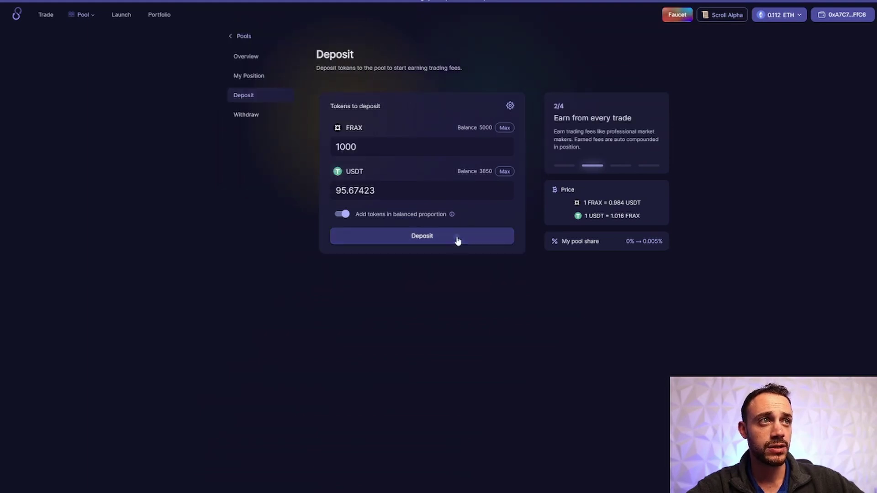
- Submit the FRAX and USDT deposit and confirm the transaction in MetaMask
click(456, 237)
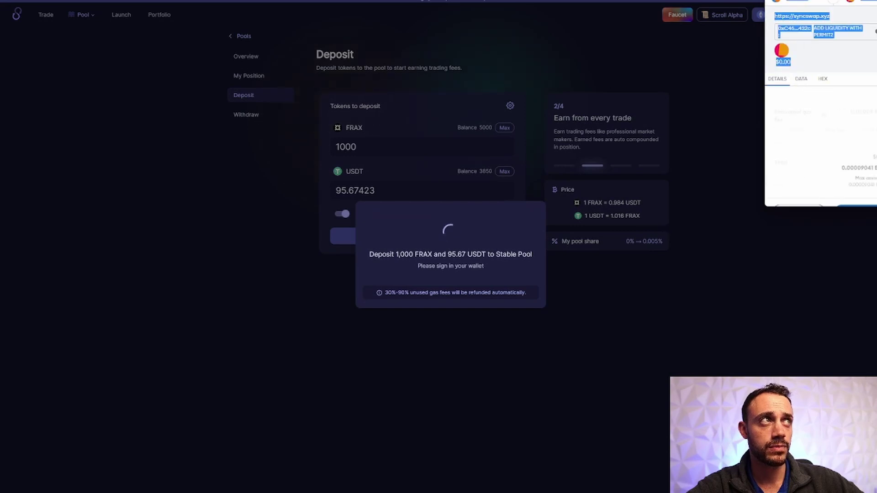
drag(810, 1, 322, 87)
scroll(347, 206, down, 1)
click(376, 307)
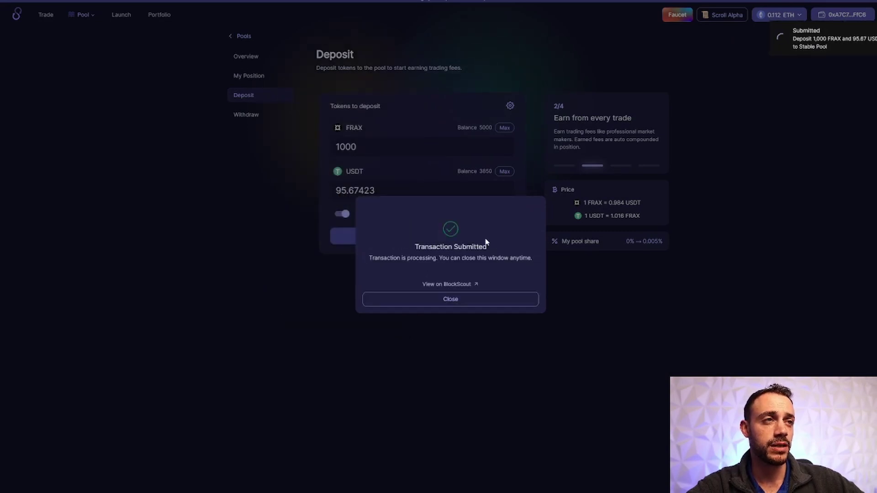
click(458, 301)
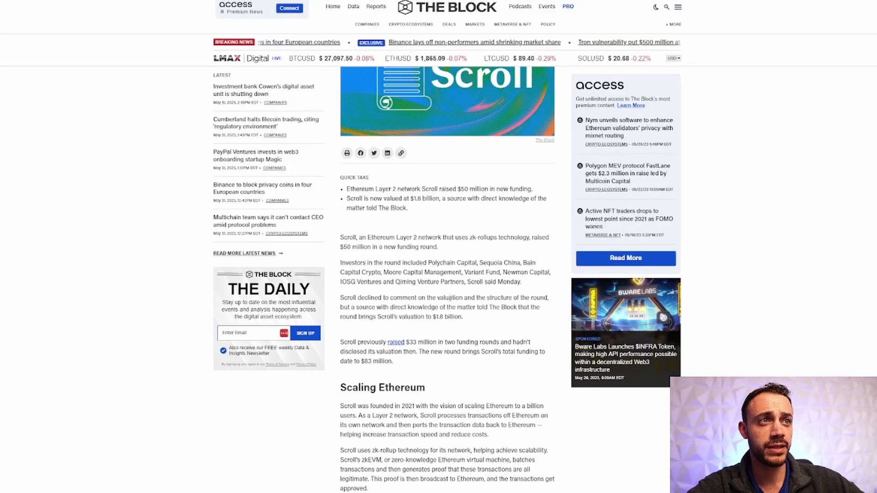
- Highlight the $83 million total funding figure in the Scroll funding article
drag(355, 362, 399, 362)
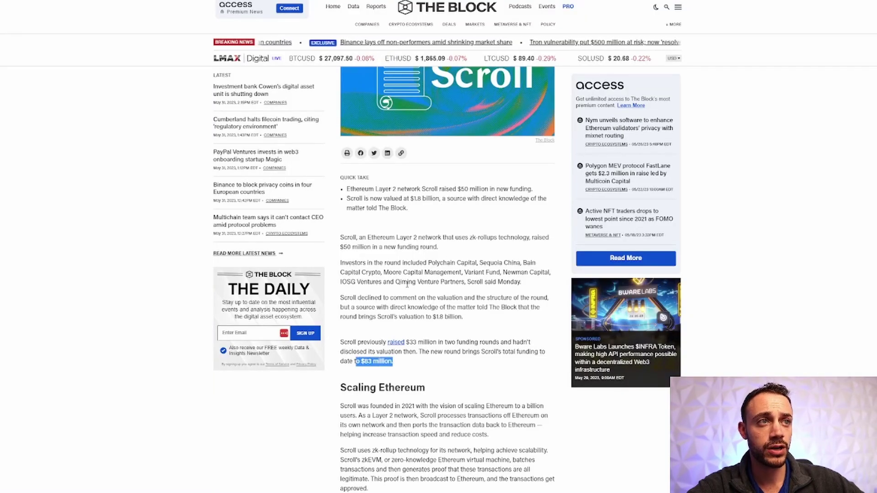
click(409, 281)
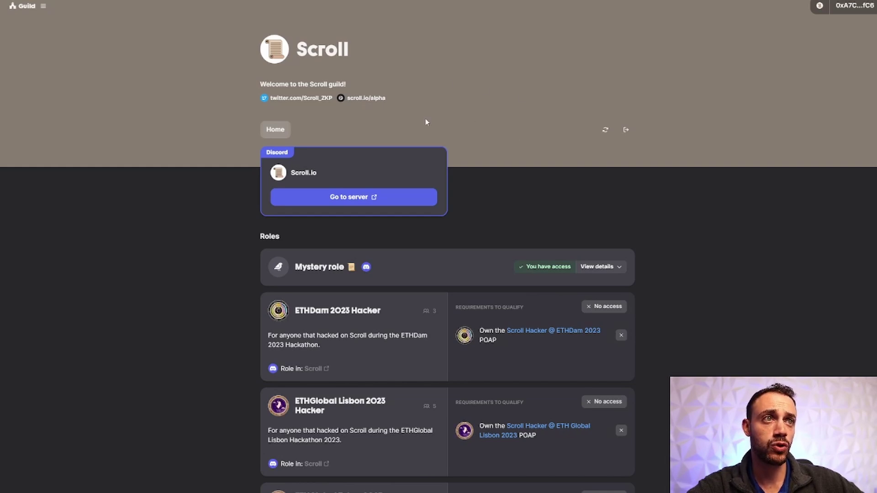
double_click(318, 267)
click(318, 267)
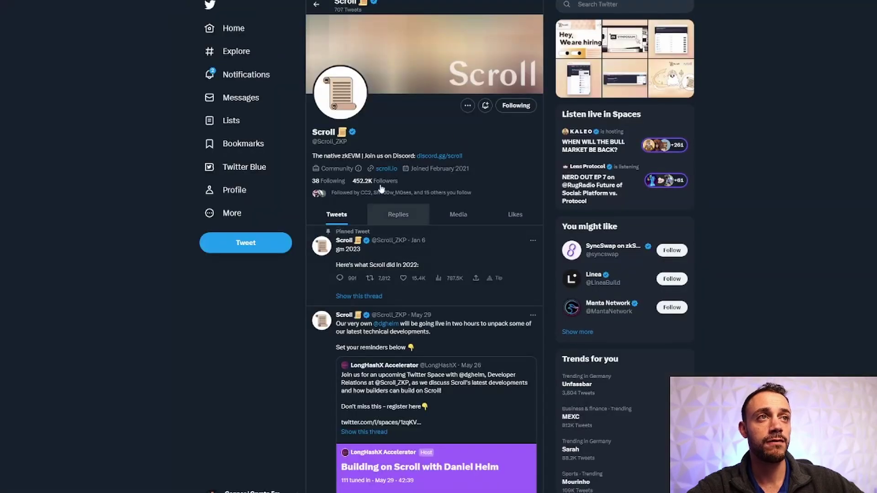
- Scroll through Scroll's Twitter timeline to view its recent tweets
scroll(379, 160, down, 7)
scroll(361, 172, up, 7)
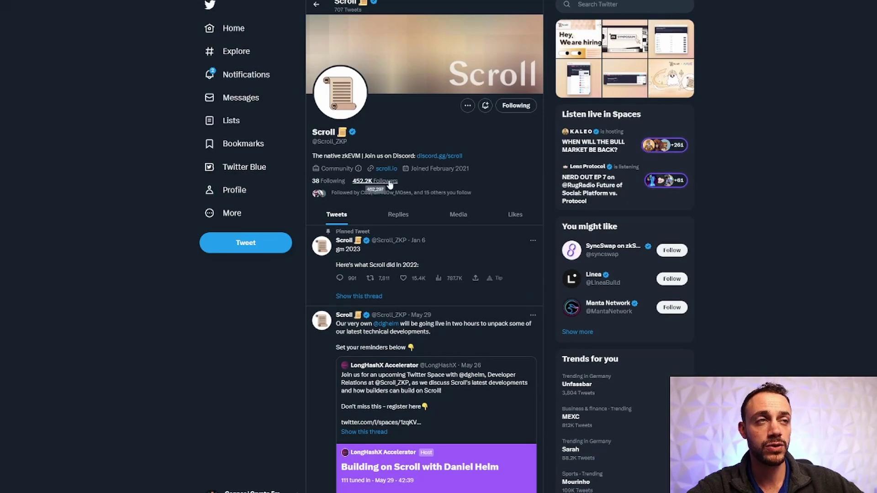
scroll(411, 179, down, 10)
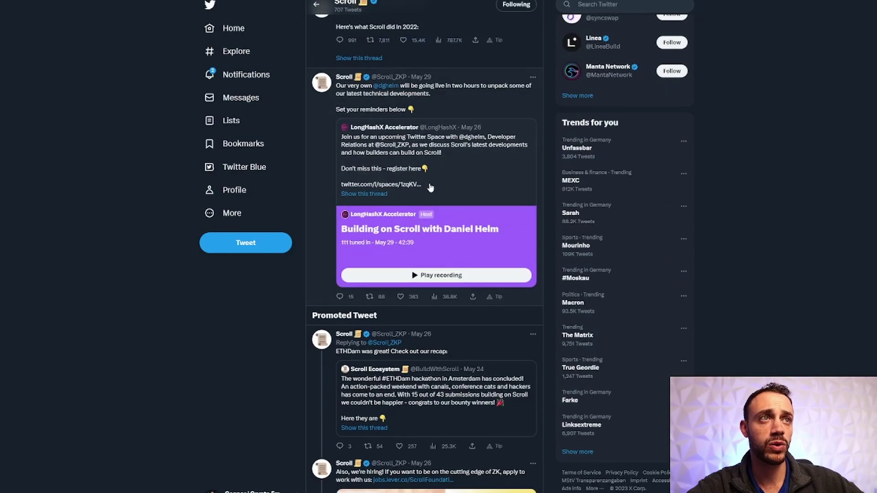
scroll(177, 369, up, 4)
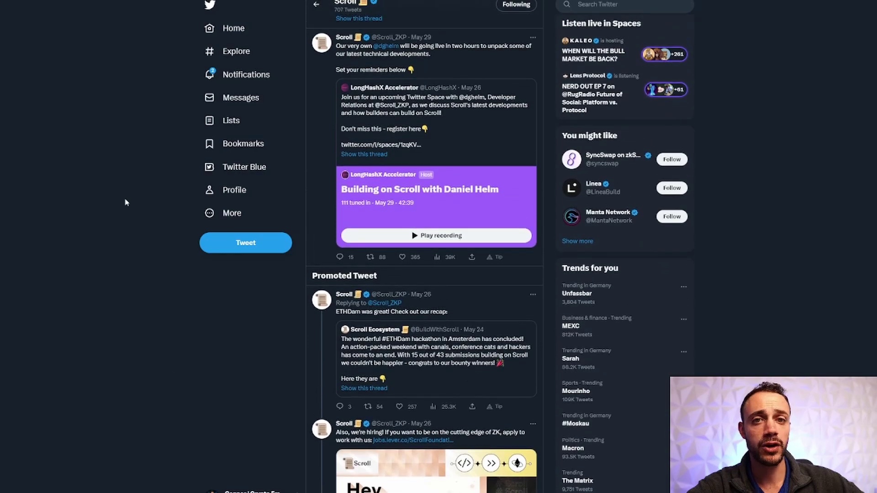